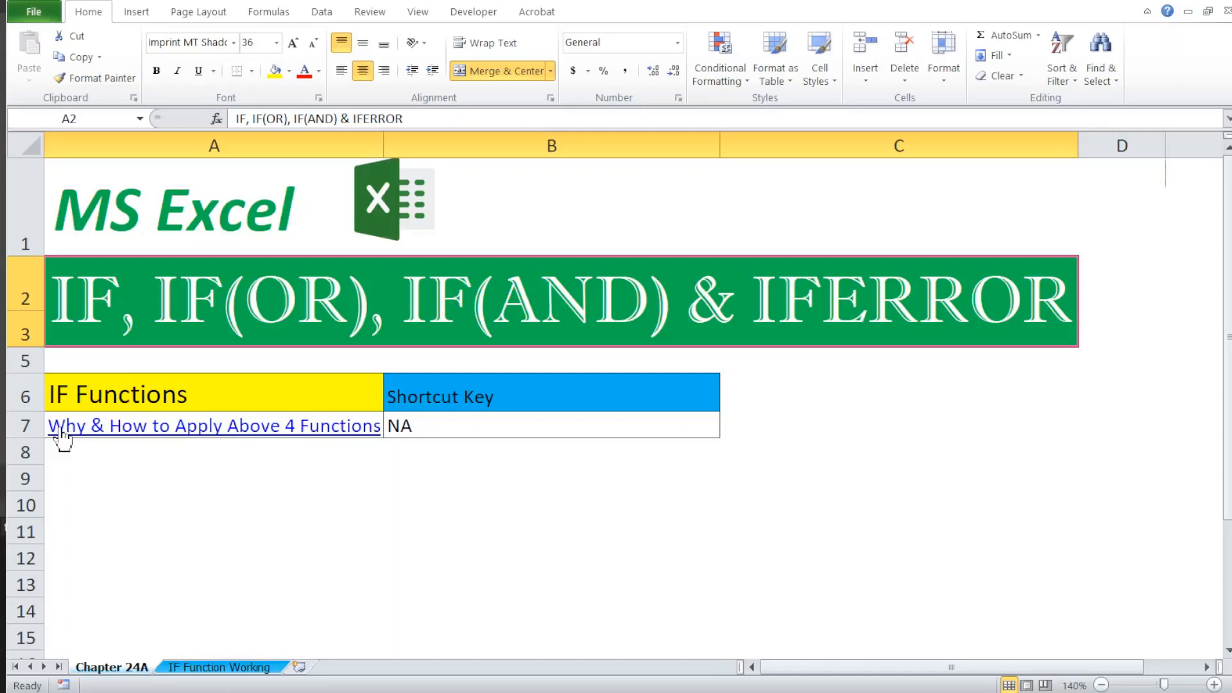
# Step: Follow the link to the IF Function Working sheet and inspect the first employee's total sales formula and name
pyautogui.click(153, 426)
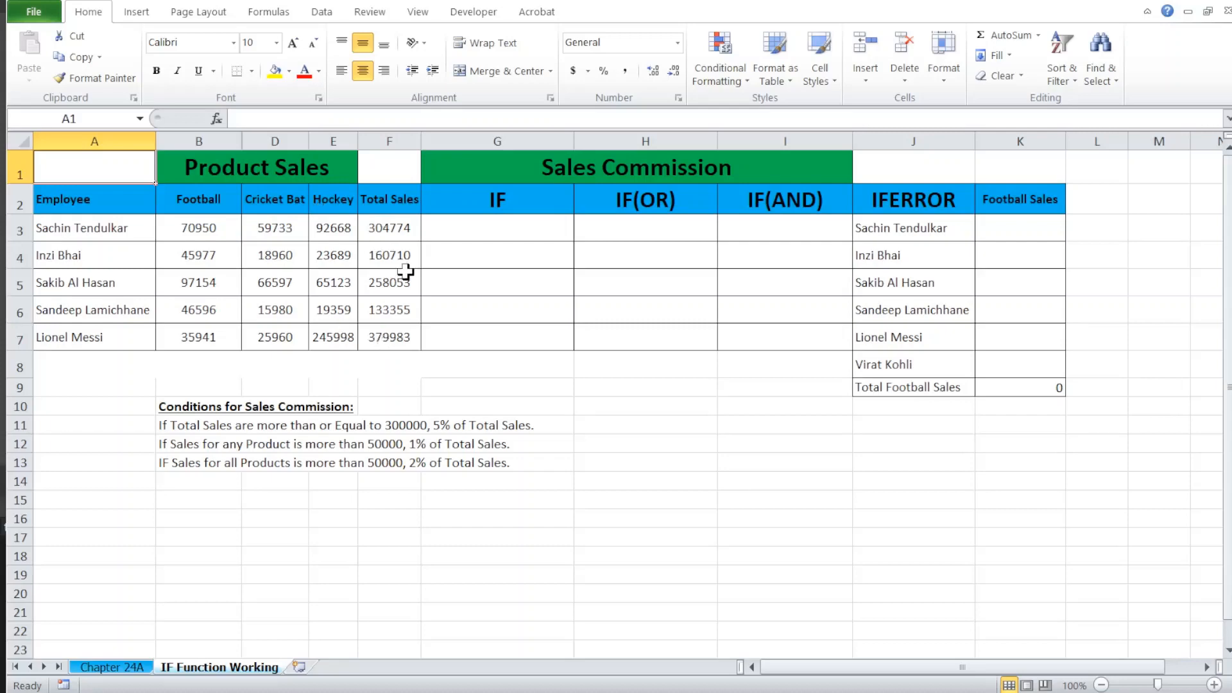
pyautogui.click(385, 231)
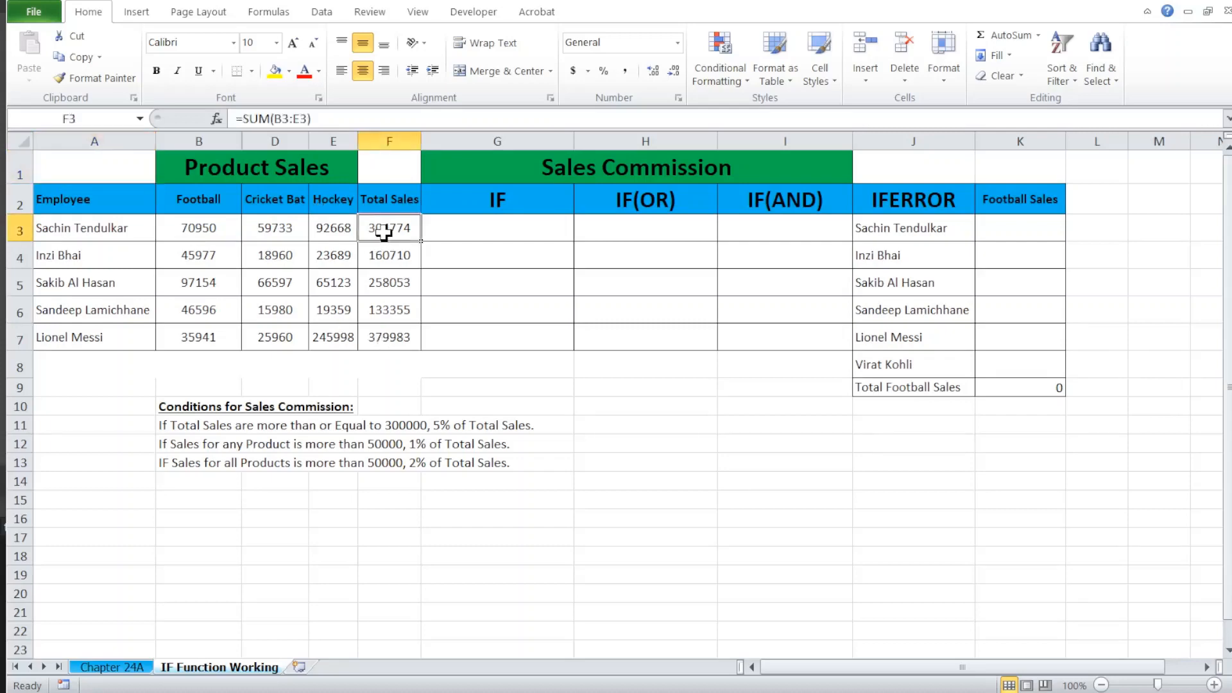
pyautogui.click(100, 225)
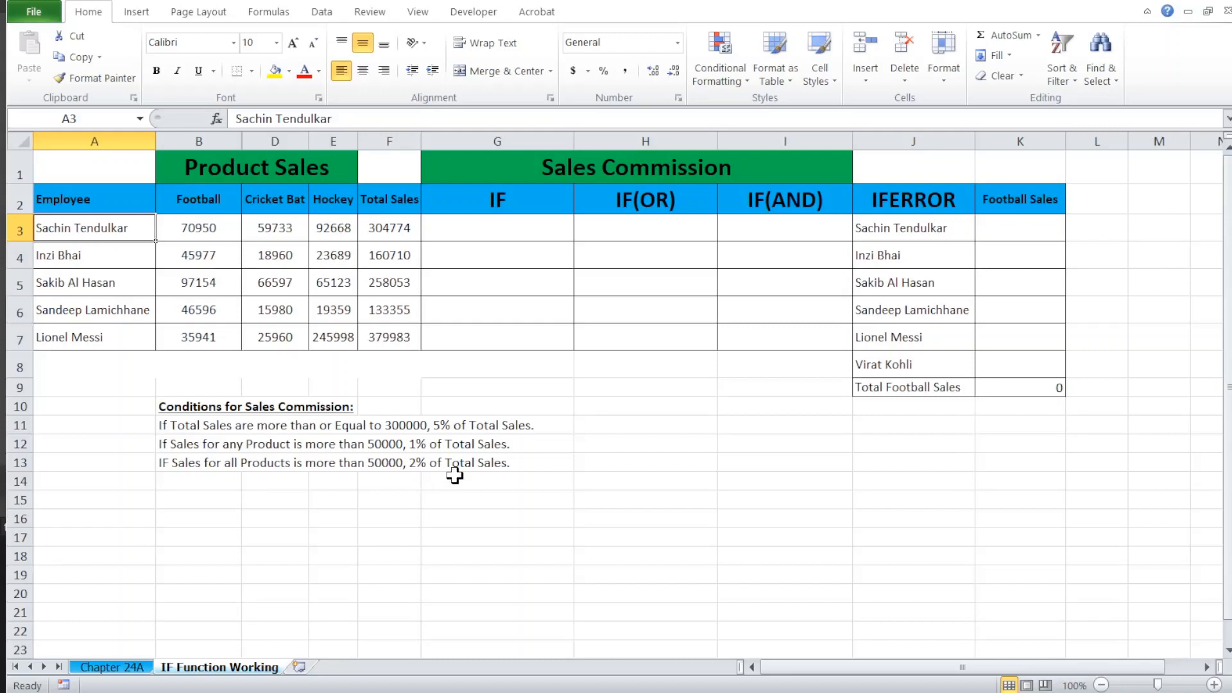
# Step: Make the first sales commission condition, about total sales of 300000 or more, bold in B11
pyautogui.click(165, 432)
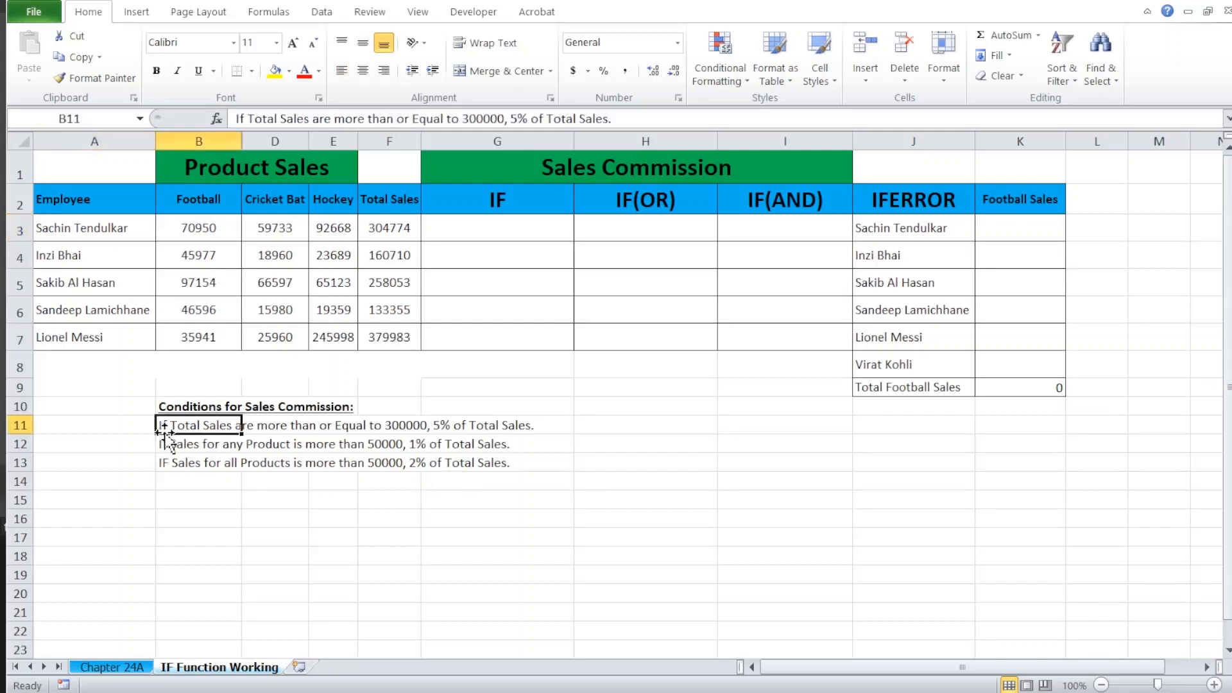
pyautogui.hotkey('ctrl', 'b')
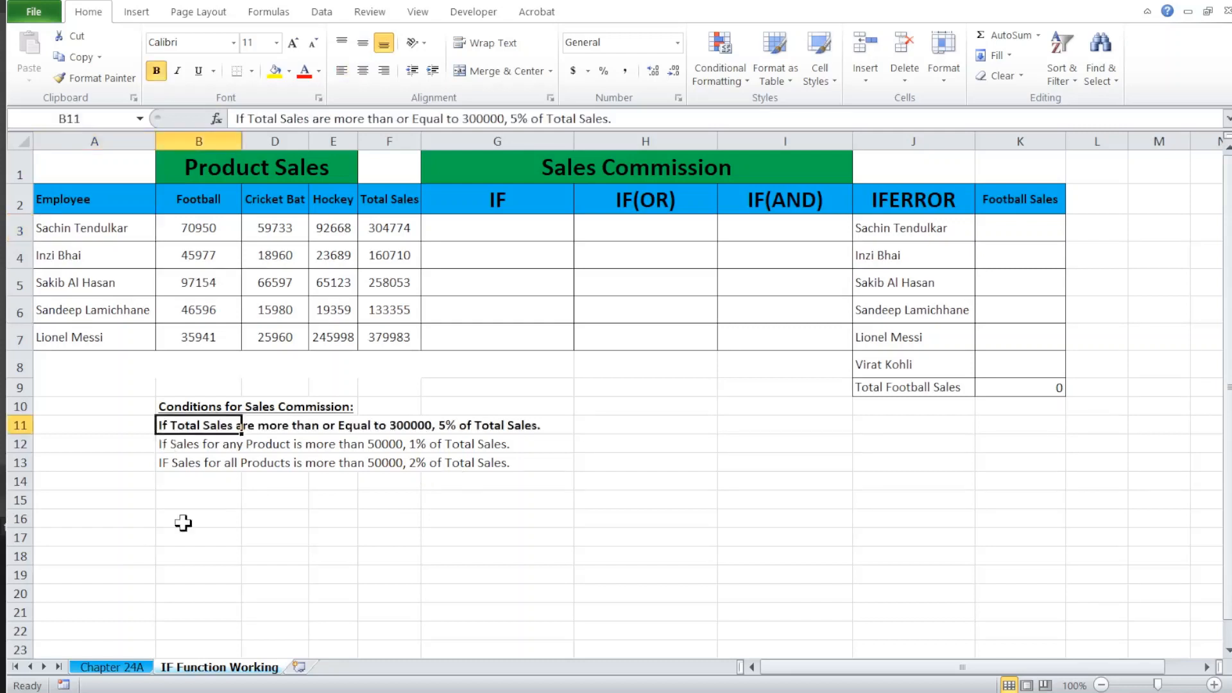
pyautogui.click(187, 479)
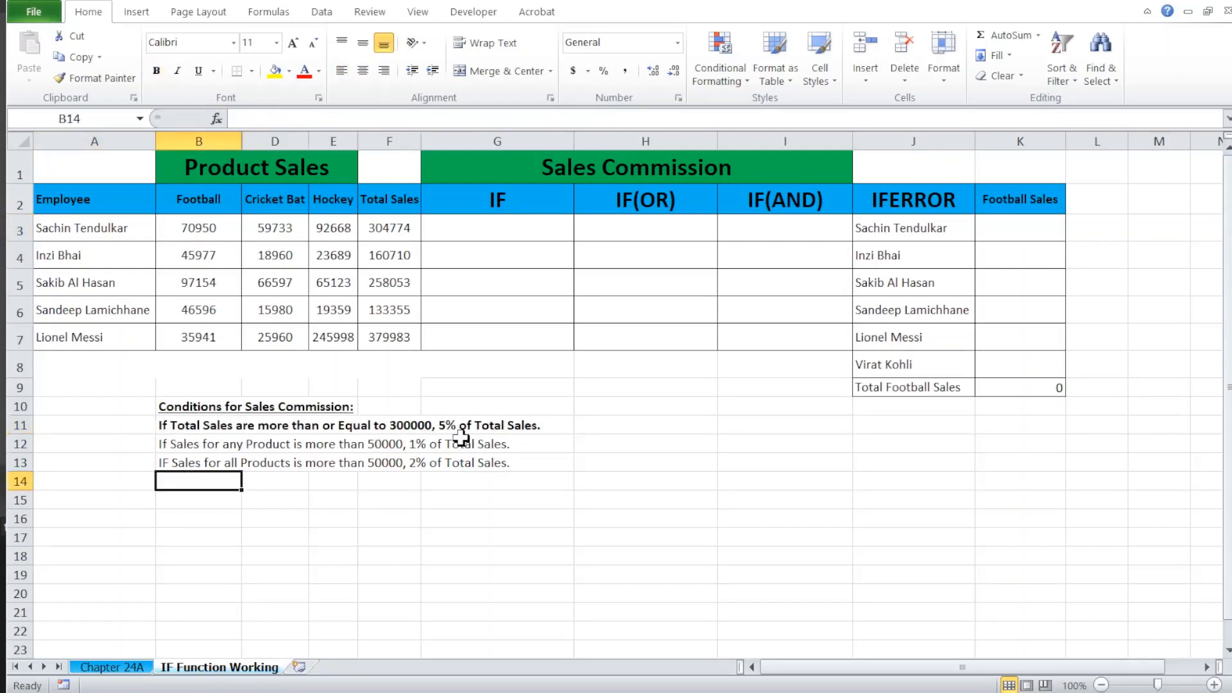
# Step: Start an IF formula in G3 with the logical test F3>=300000
pyautogui.click(514, 230)
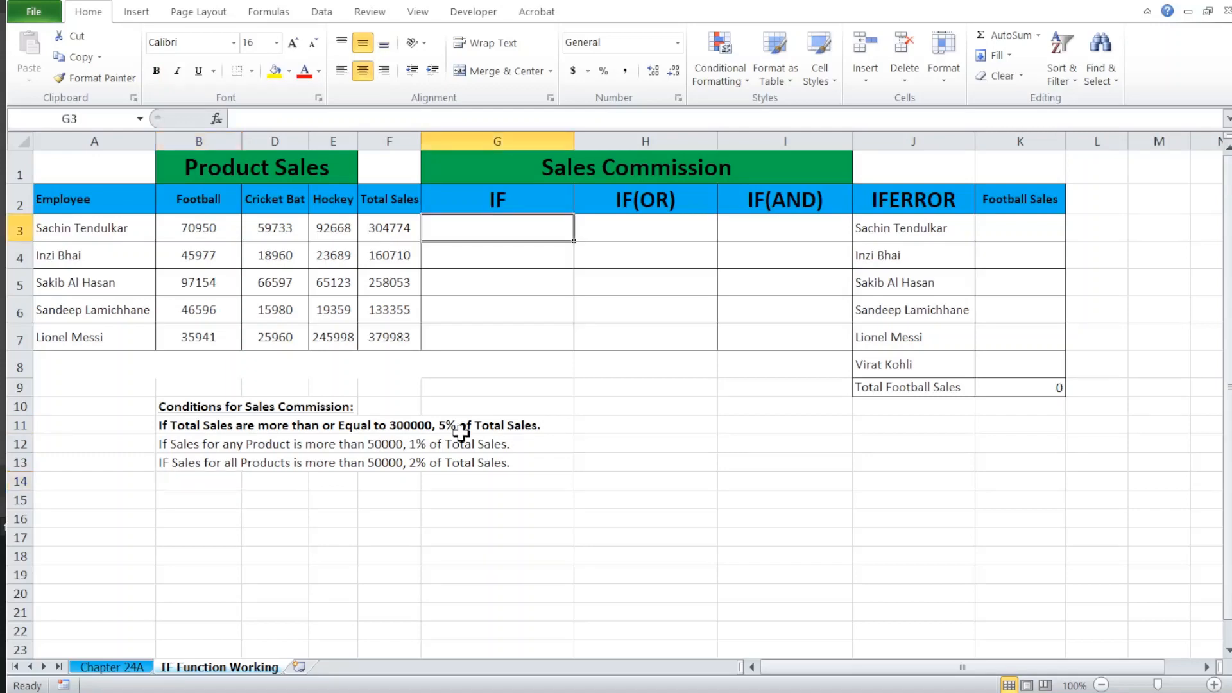
pyautogui.write('=')
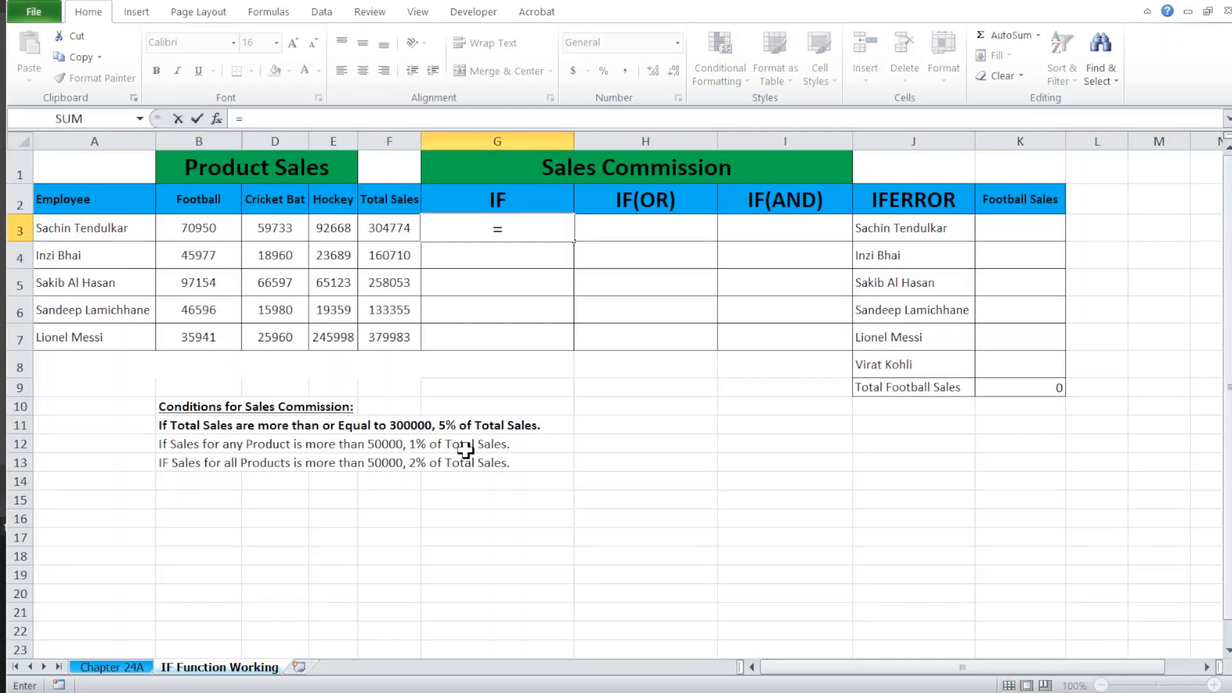
pyautogui.write('IF(')
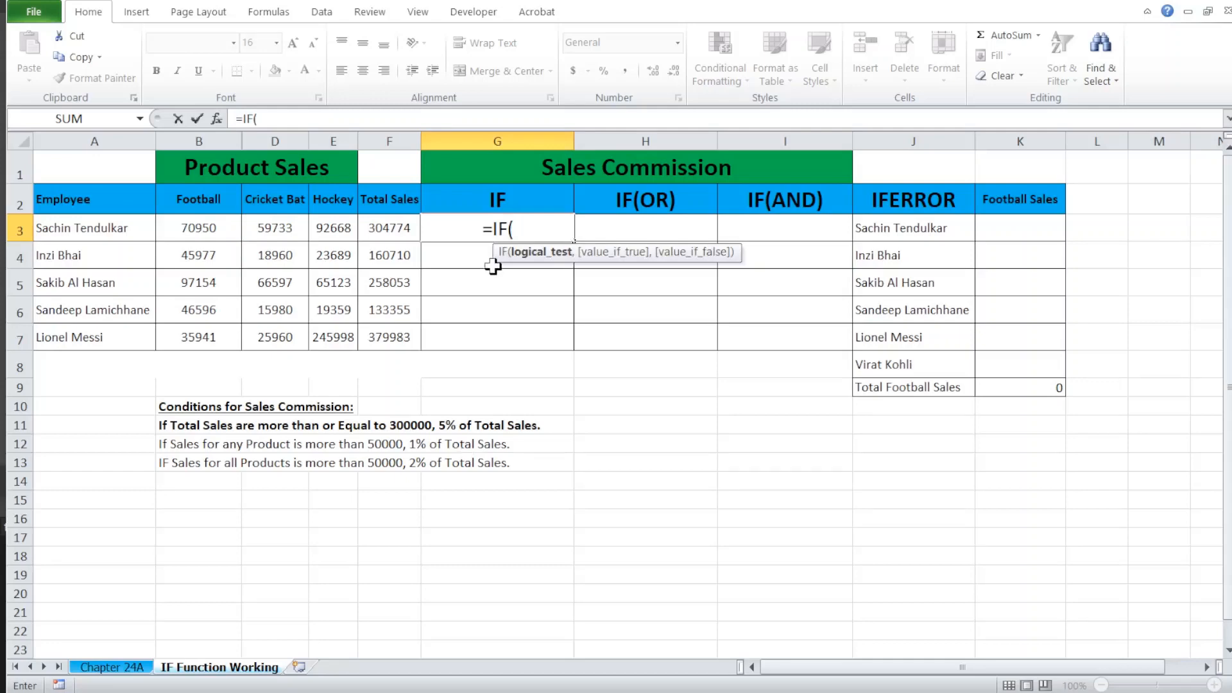
pyautogui.click(409, 235)
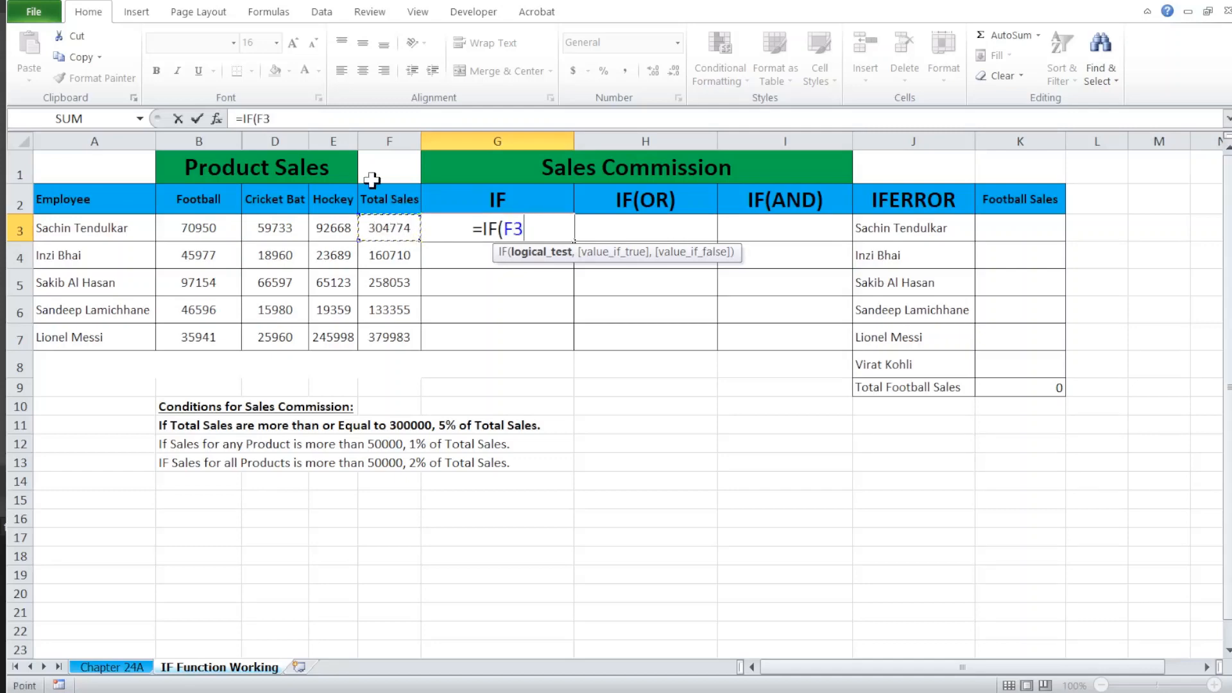
pyautogui.write('>')
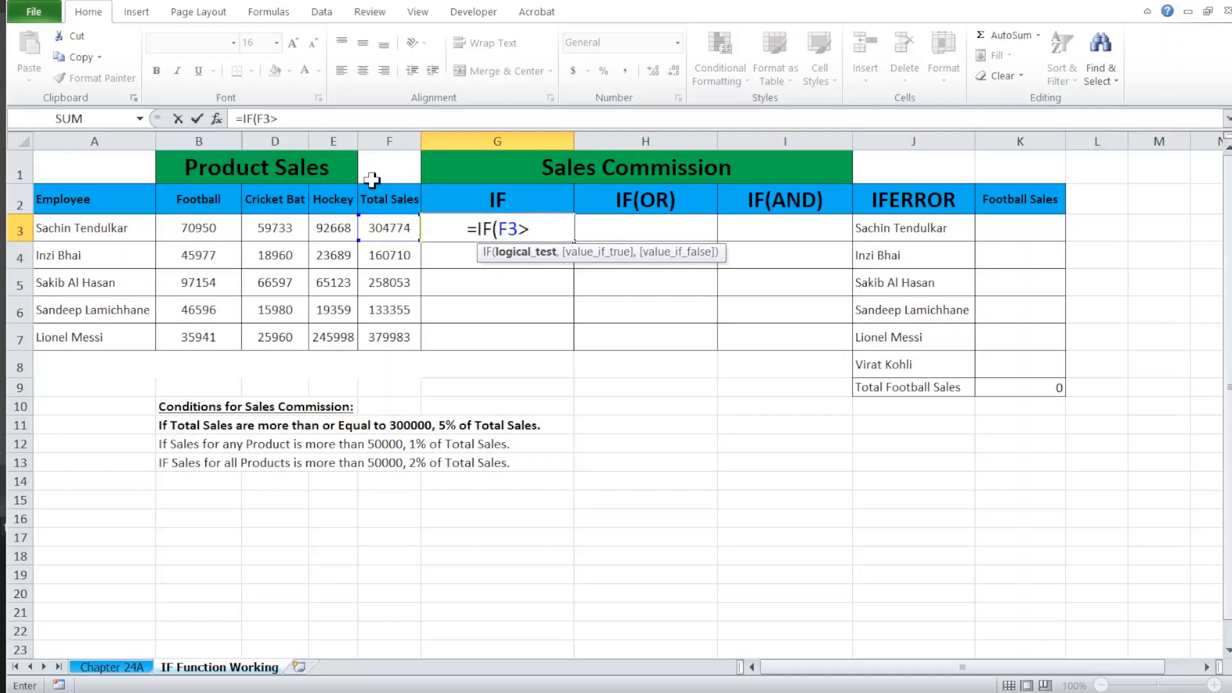
pyautogui.write('=')
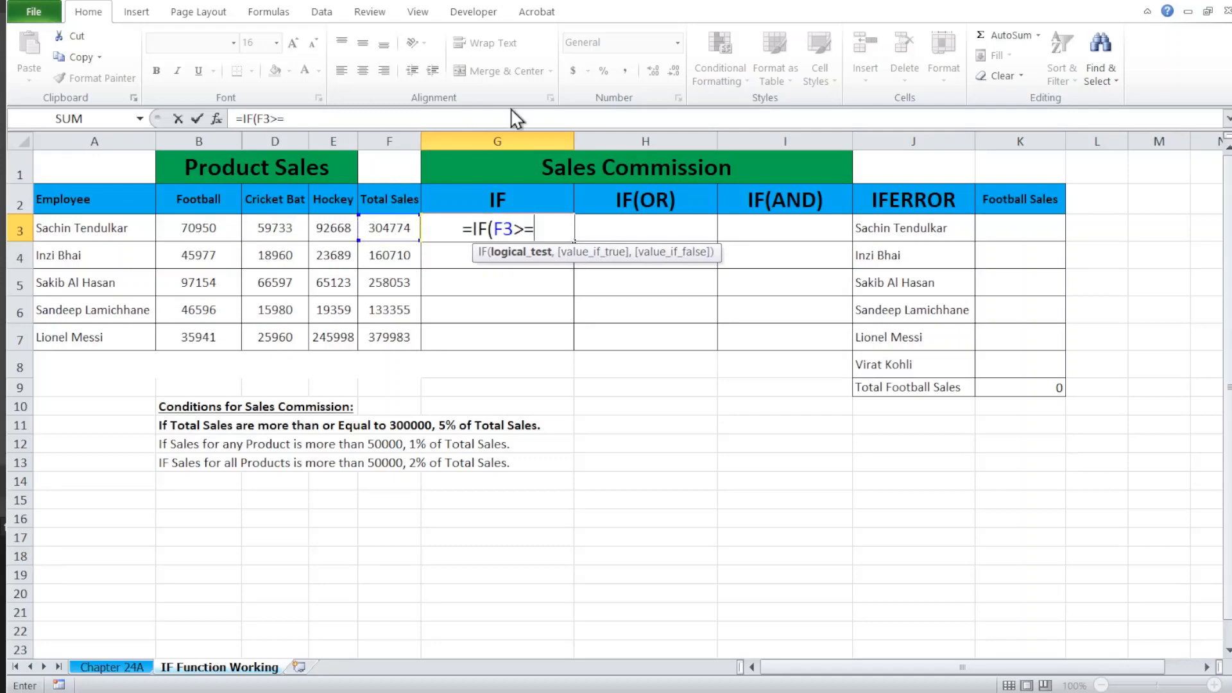
pyautogui.write('300000')
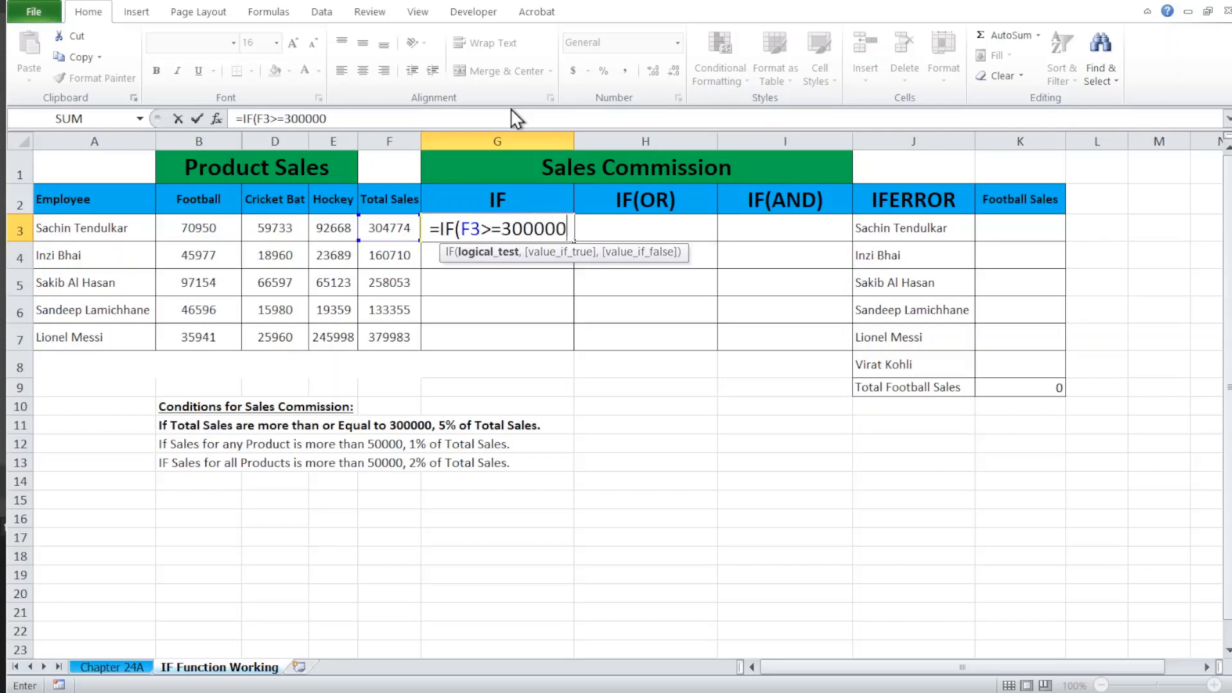
pyautogui.write(',')
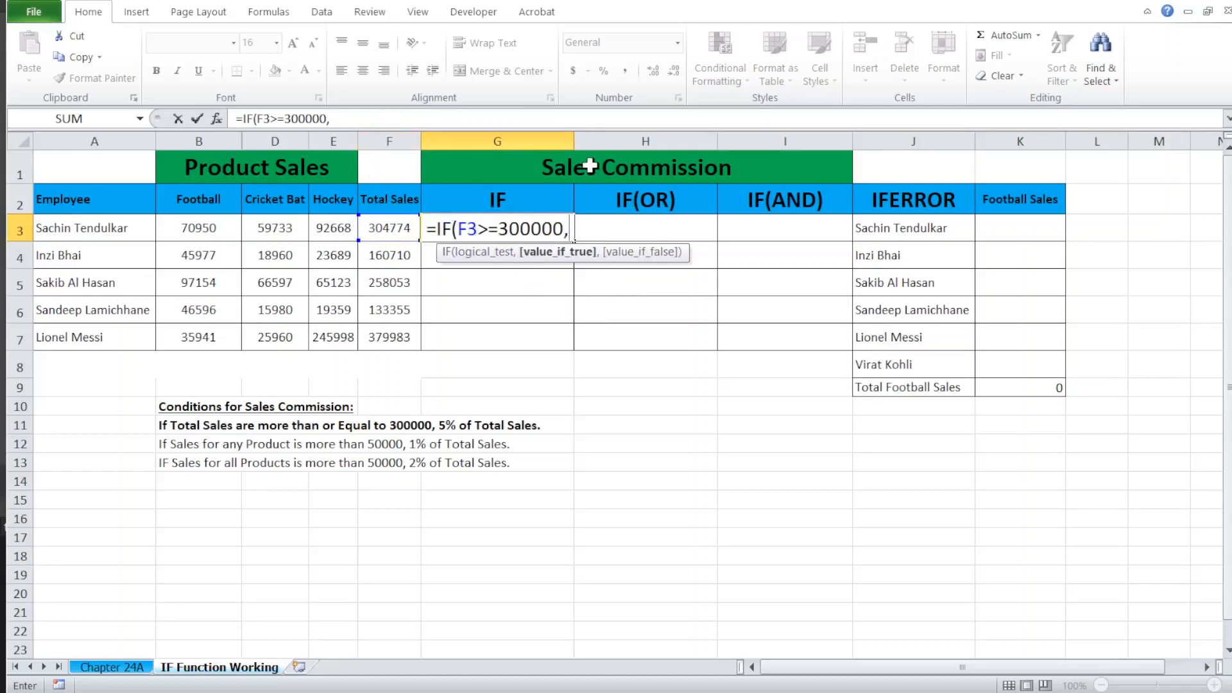
# Step: Complete the G3 formula with 5%*F3 as the true value and "No Commision" as the false value
pyautogui.write('5%')
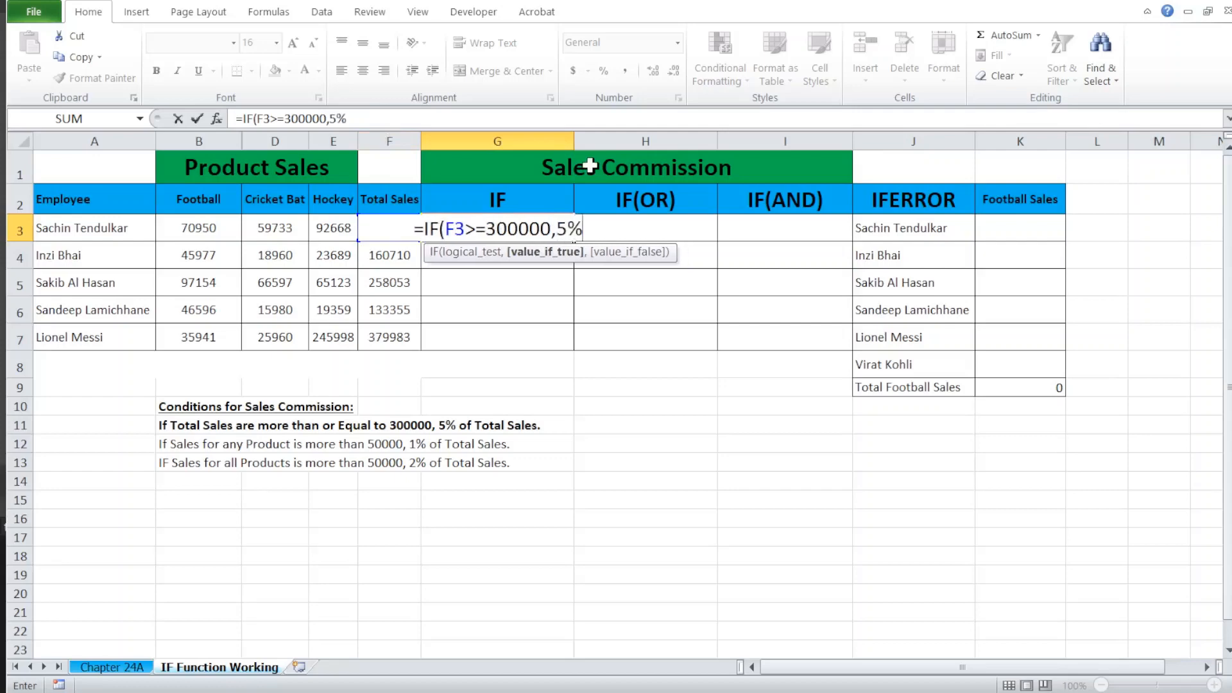
pyautogui.write('*')
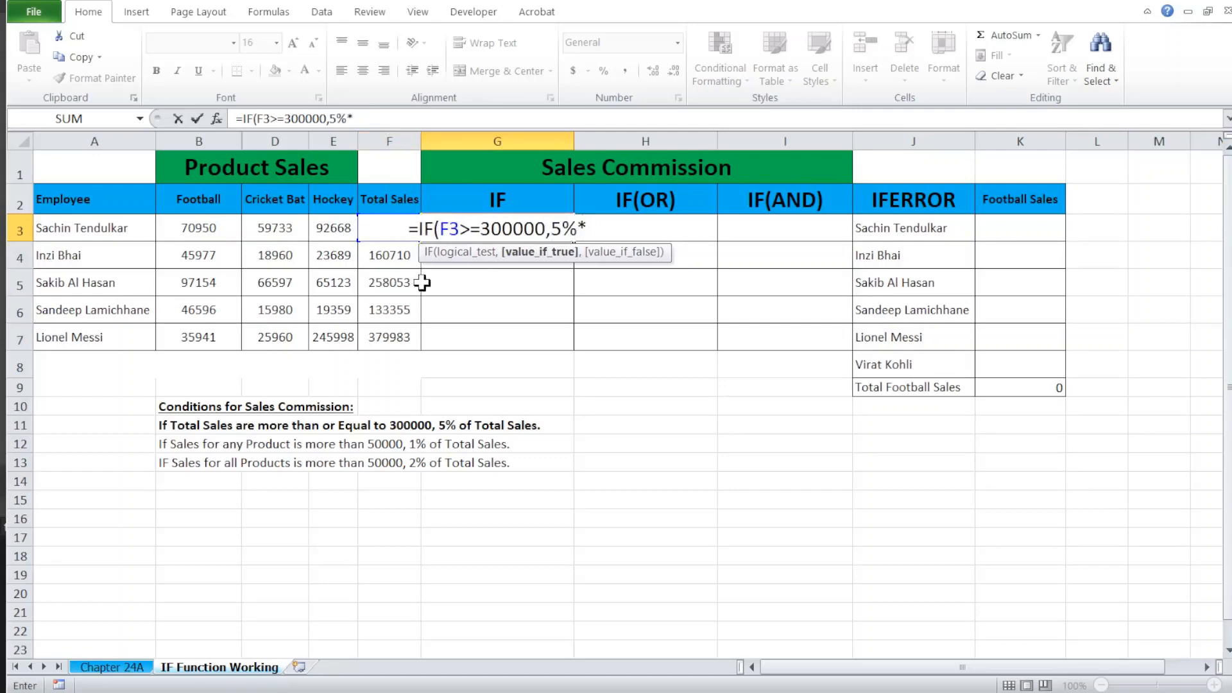
pyautogui.click(380, 255)
pyautogui.press('Up')
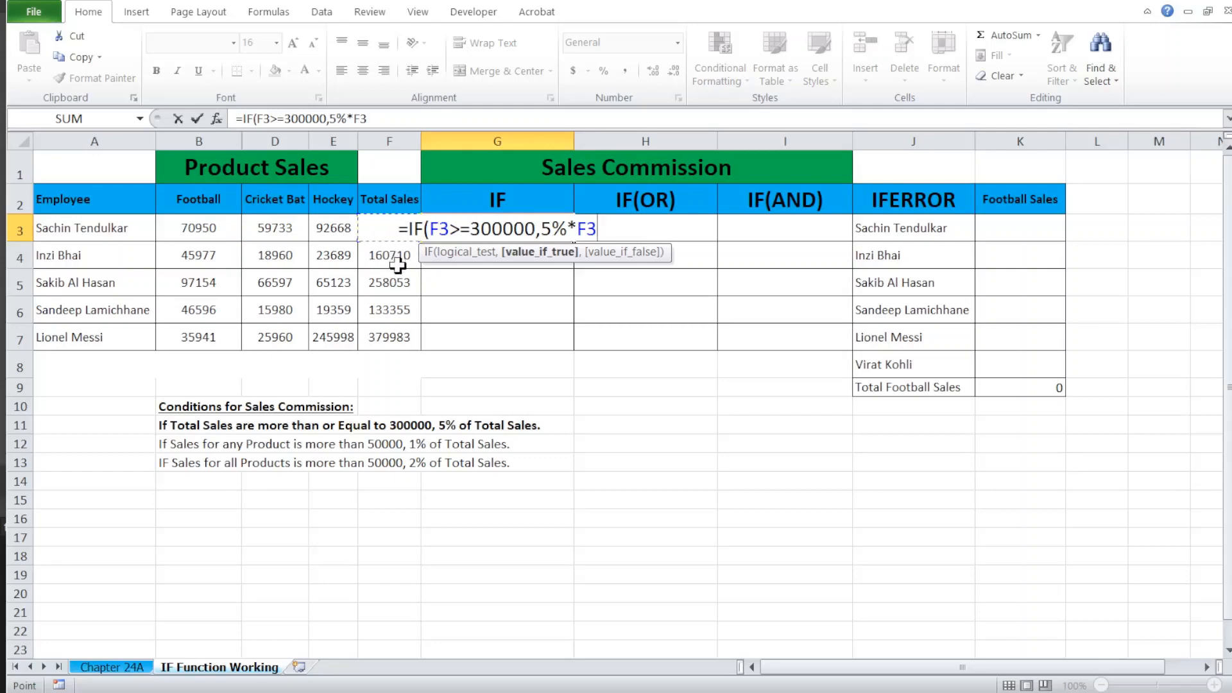
pyautogui.write(',')
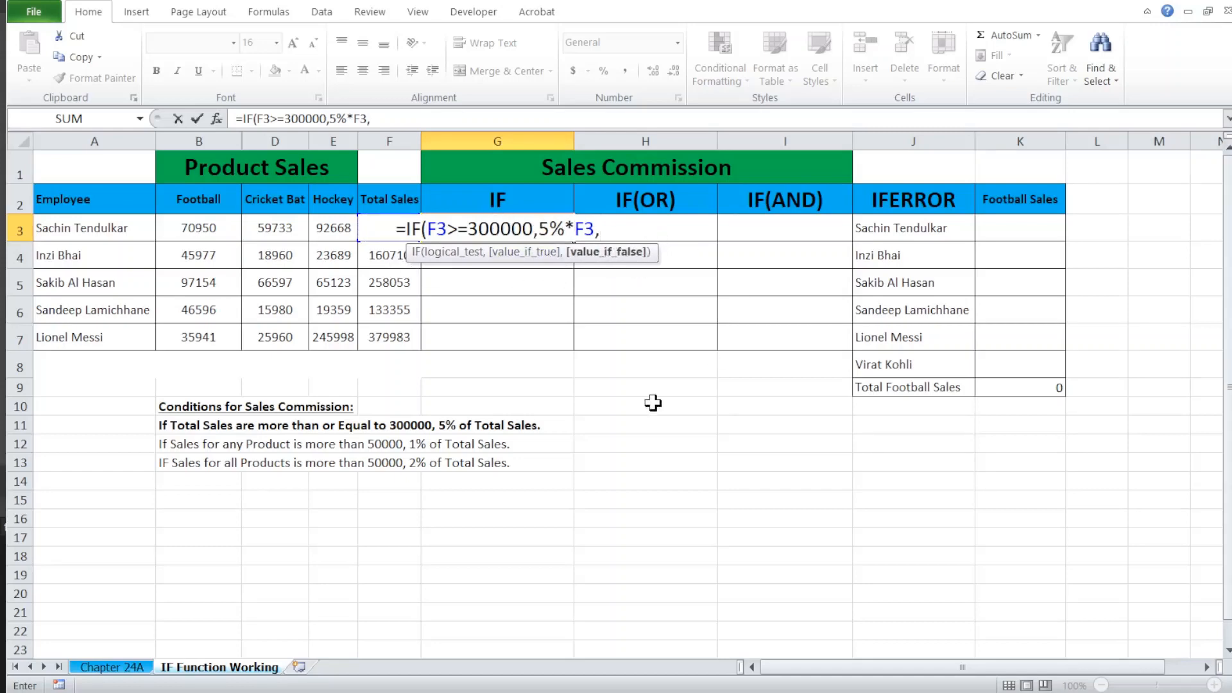
pyautogui.write('"No')
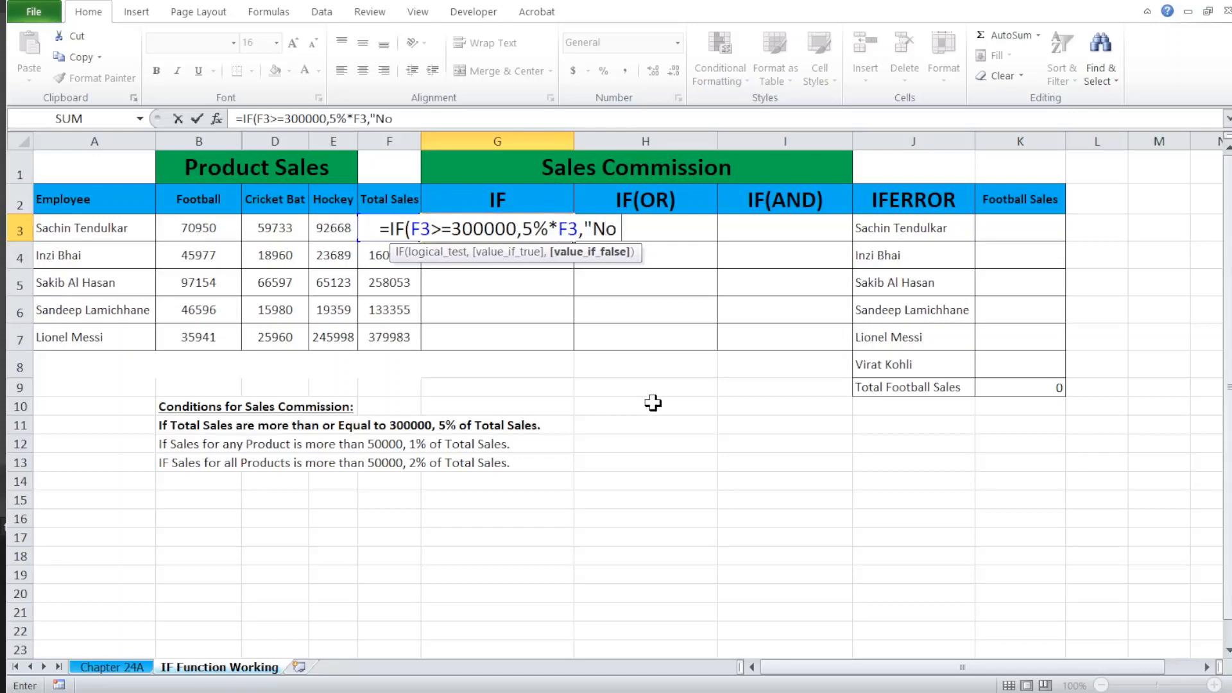
pyautogui.write(' Commisi')
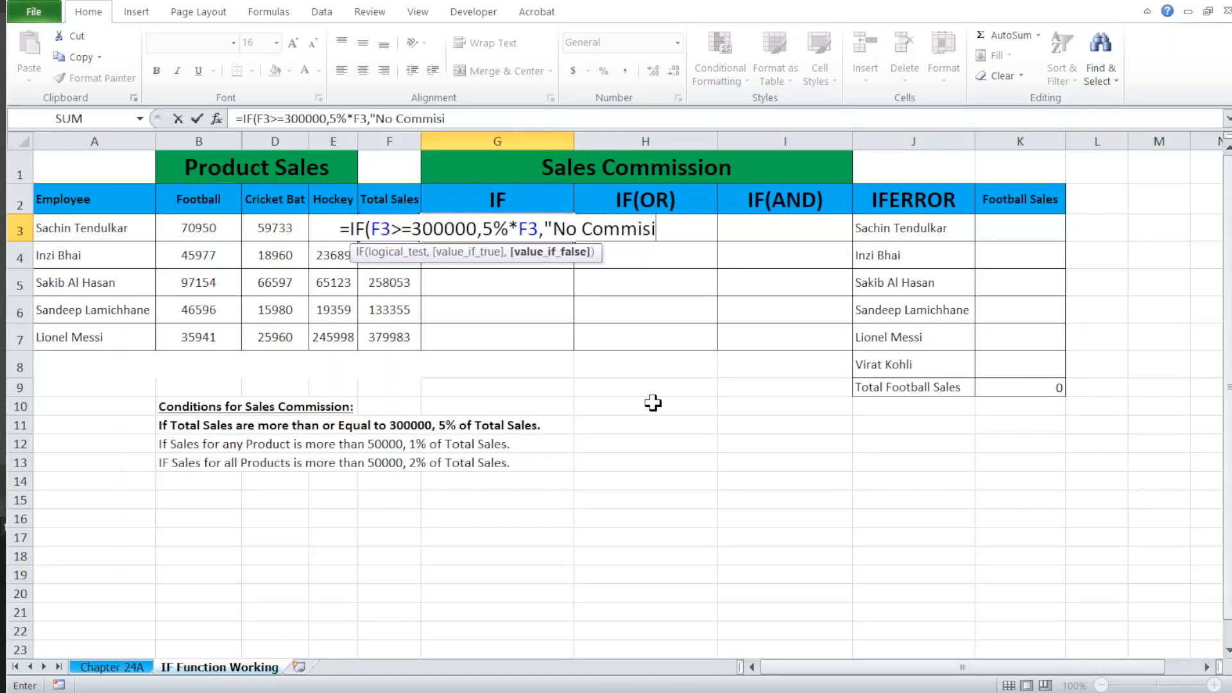
pyautogui.write('on")')
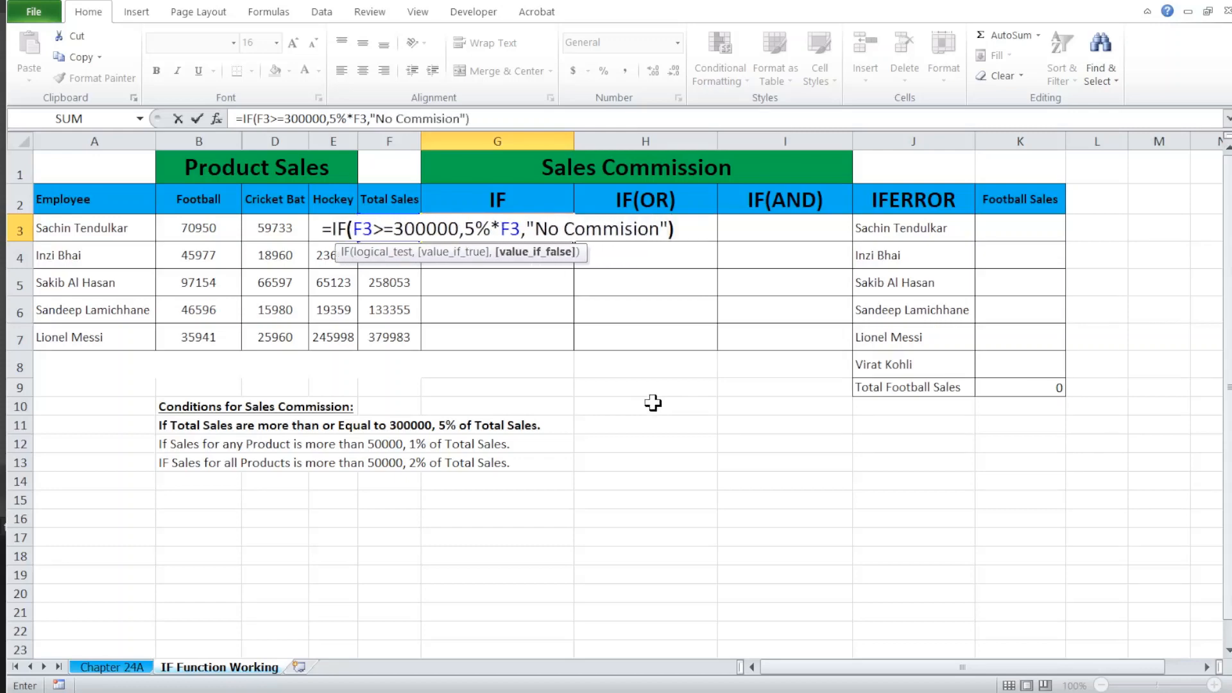
pyautogui.press('Return')
# Step: Fill the IF commission formula from G3 down through G7
pyautogui.press('Up')
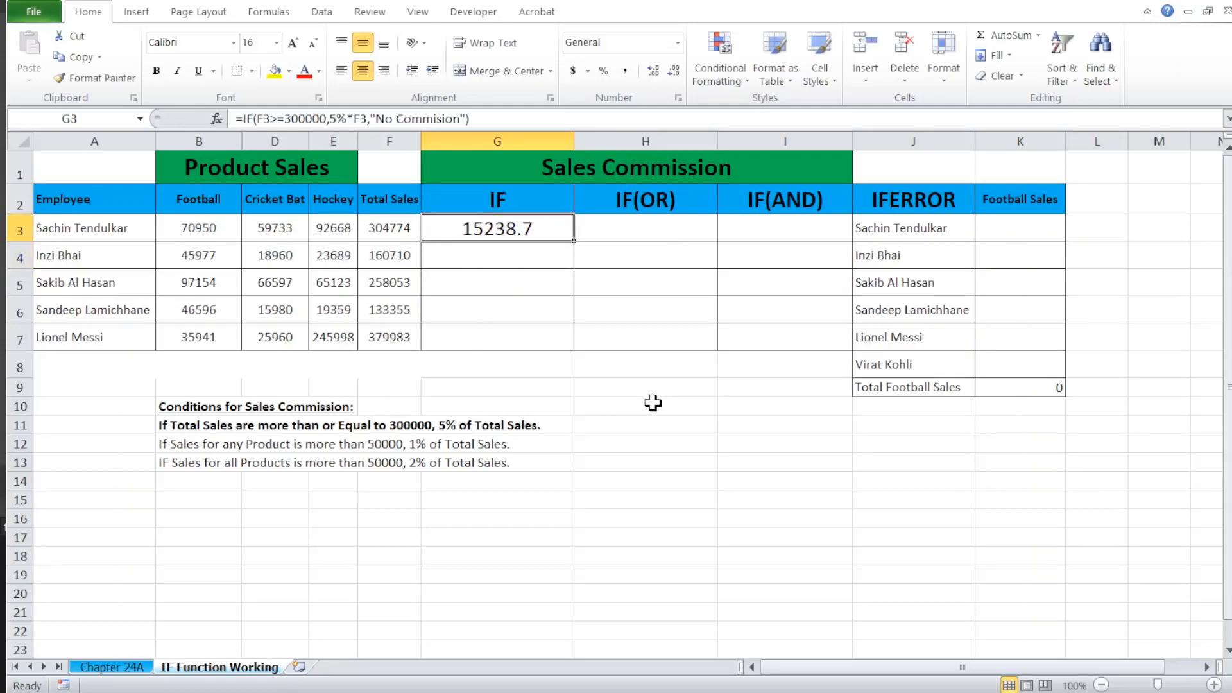
pyautogui.hotkey('shift', 'Down')
pyautogui.hotkey('shift', 'Down')
pyautogui.hotkey('shift', 'Down')
pyautogui.hotkey('shift', 'Down')
pyautogui.hotkey('ctrl', 'd')
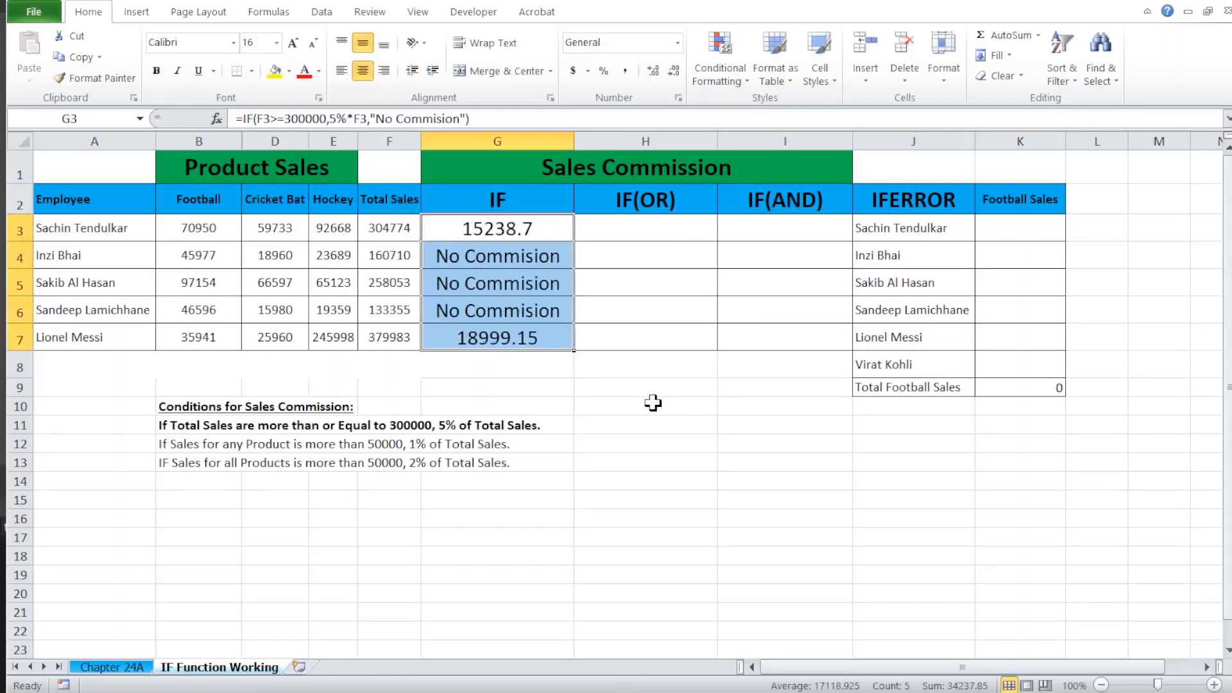
# Step: Check the IF commission results against the total sales in F4:F6 and F7
pyautogui.press('Left')
pyautogui.press('Down')
pyautogui.hotkey('shift', 'Down')
pyautogui.hotkey('shift', 'Down')
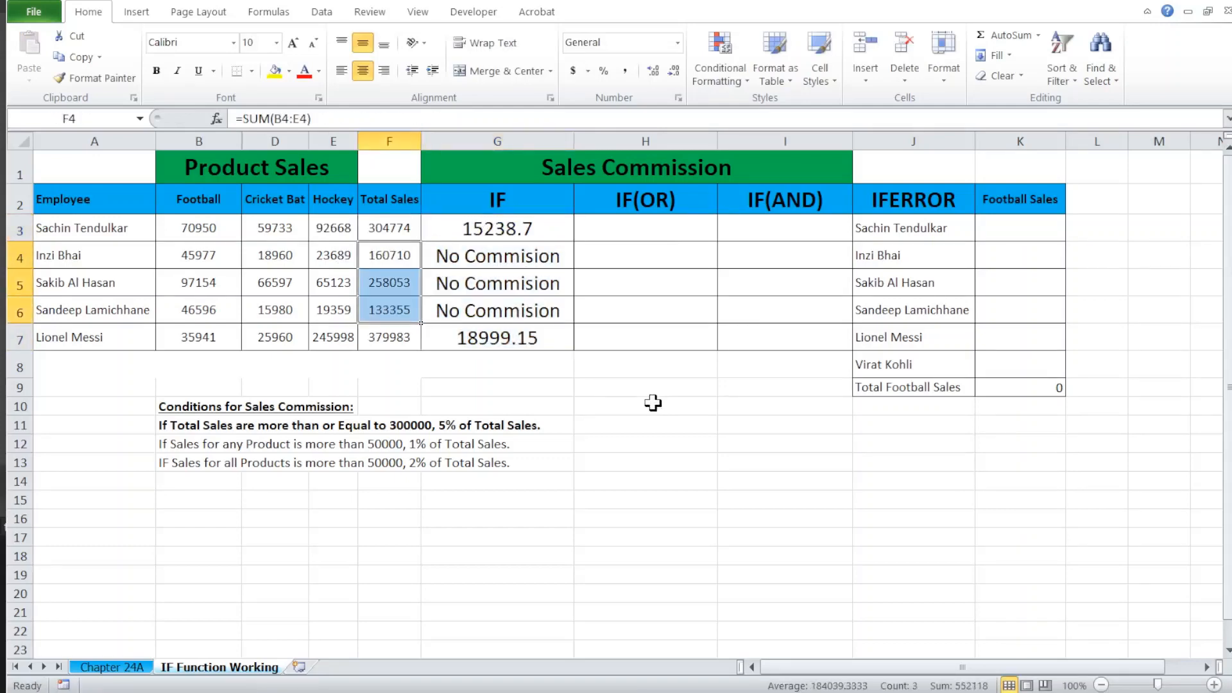
pyautogui.click(398, 343)
pyautogui.click(483, 341)
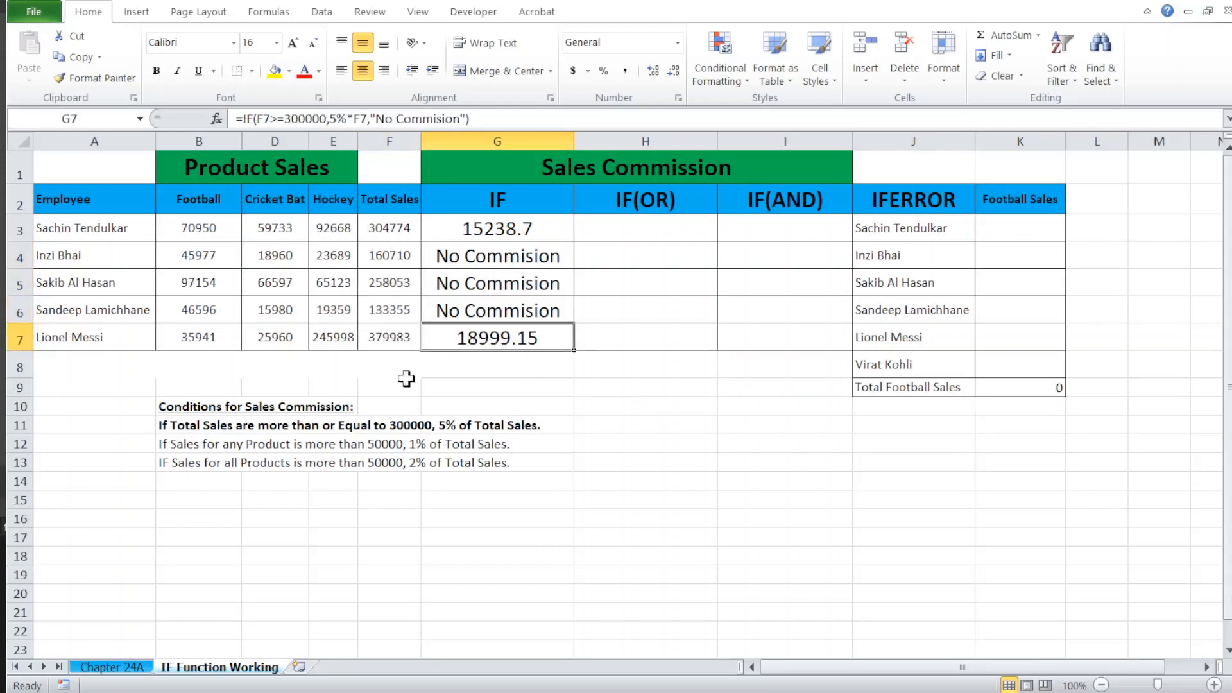
# Step: Make the second commission condition, about any product selling more than 50000, bold in B12
pyautogui.click(173, 443)
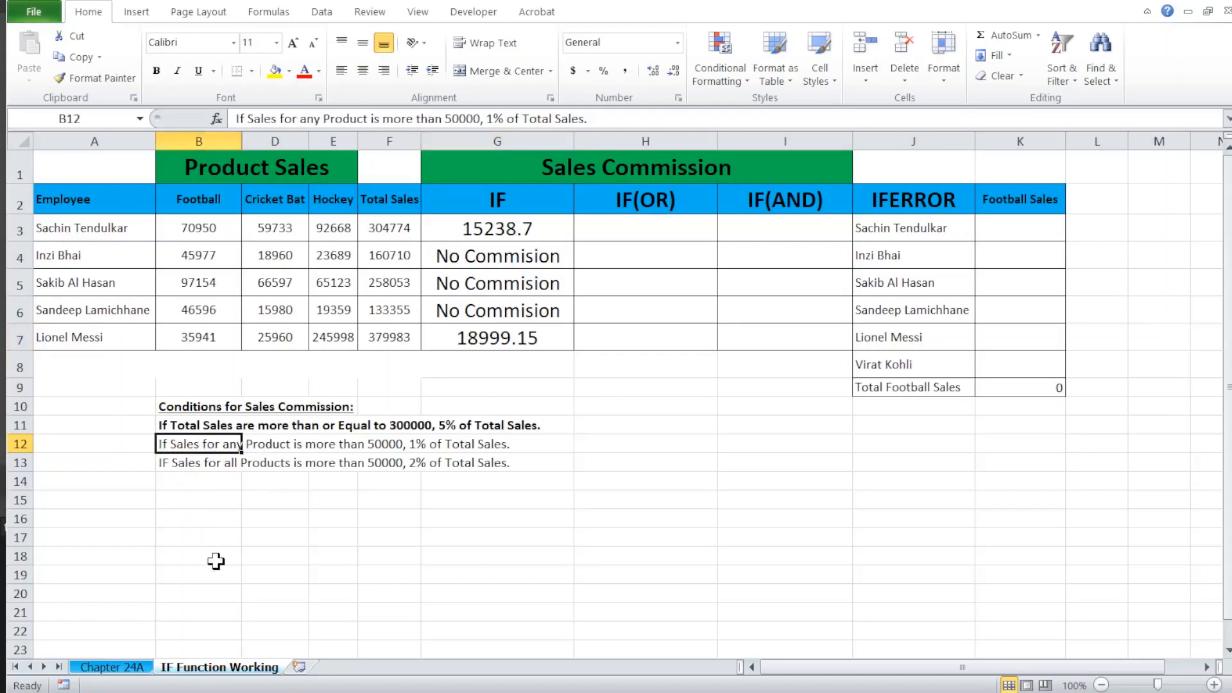
pyautogui.hotkey('ctrl', 'b')
pyautogui.click(219, 467)
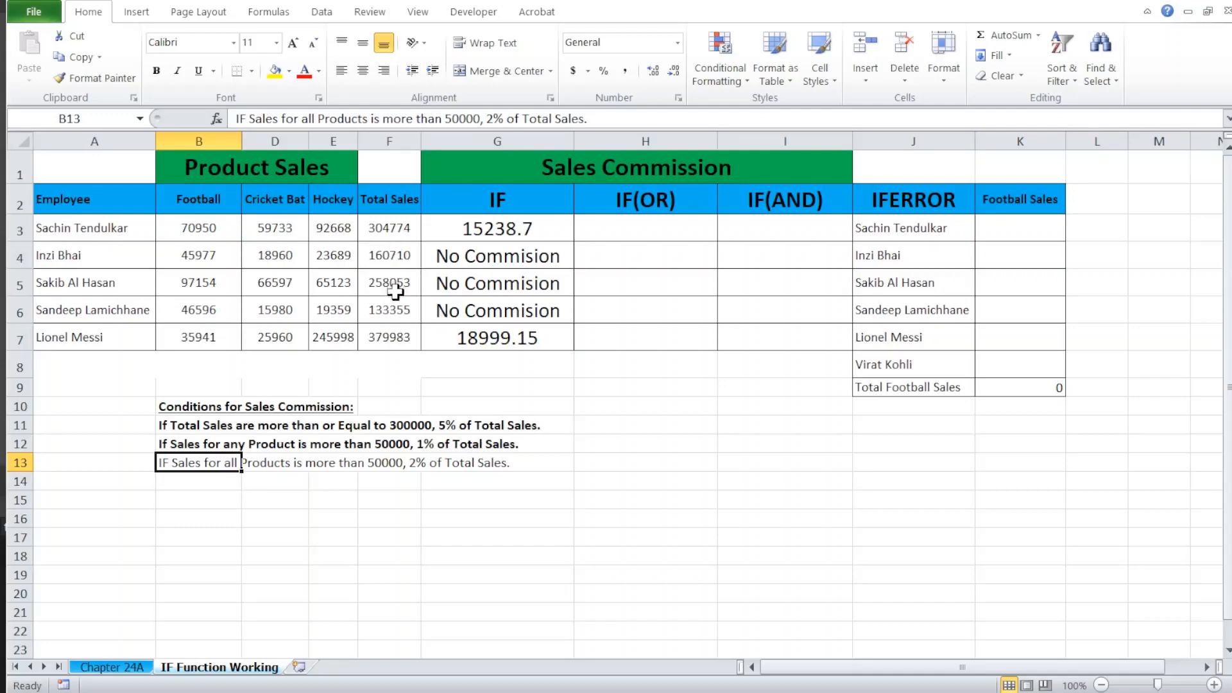
# Step: Start an IF formula with a nested OR in H3, using B3>50000 as the first condition
pyautogui.click(660, 238)
pyautogui.write('=')
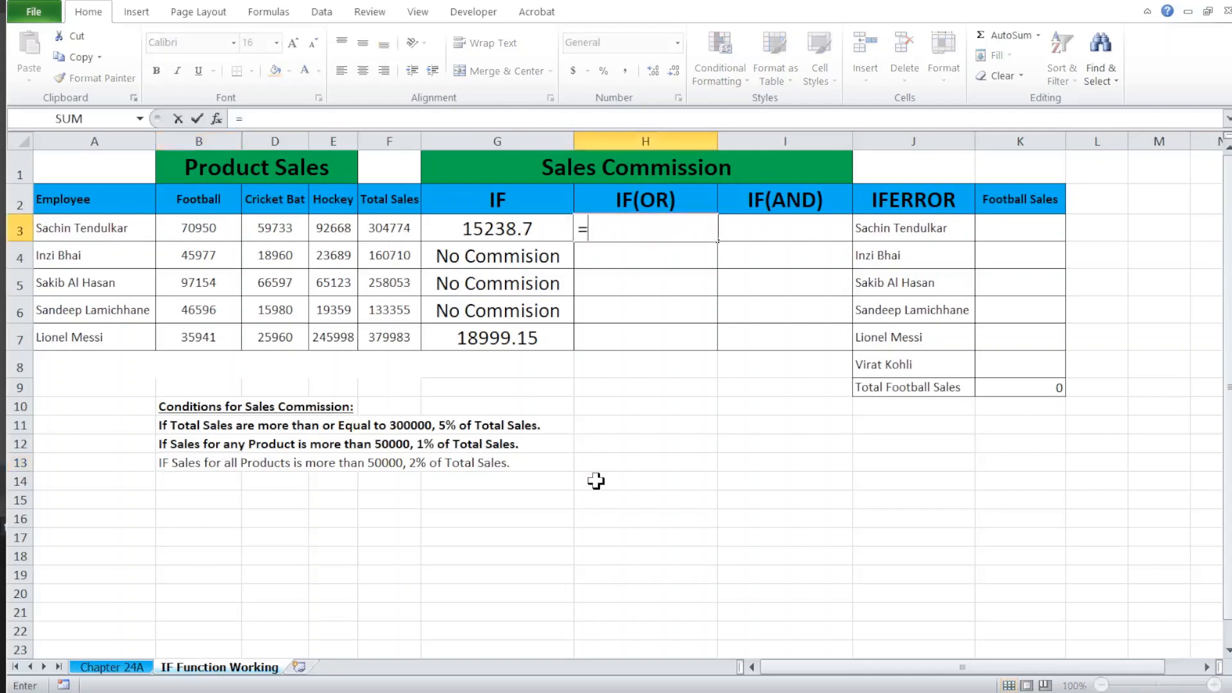
pyautogui.write('IF(')
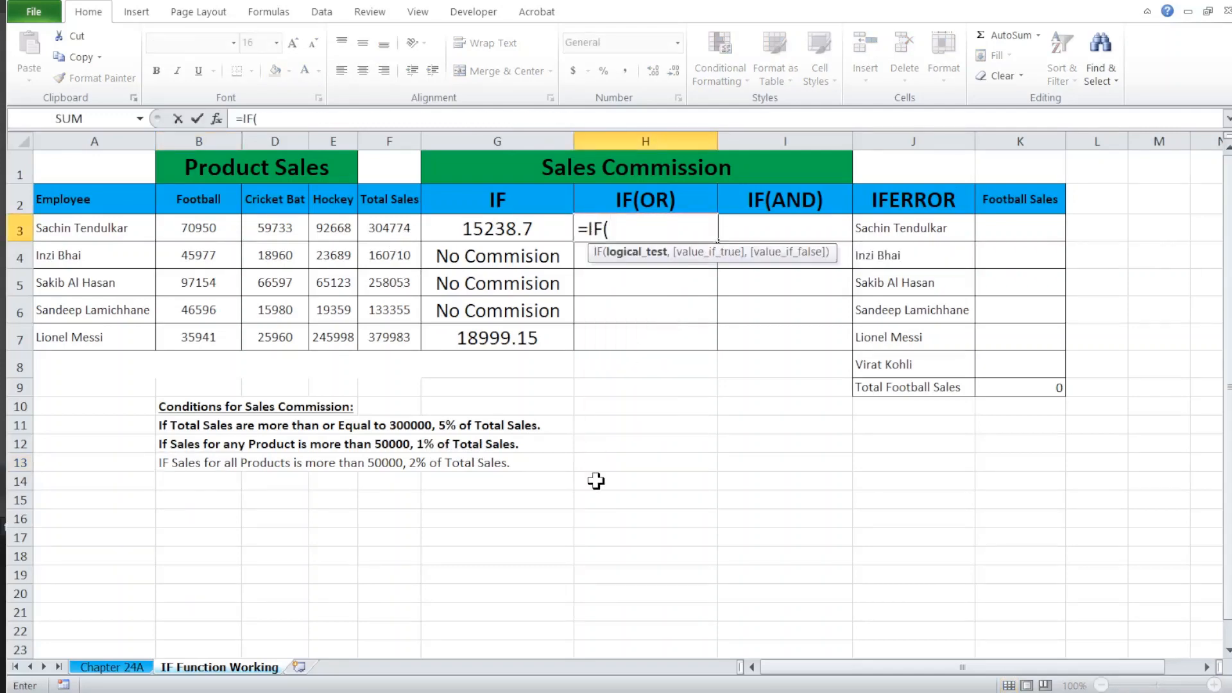
pyautogui.write('or')
pyautogui.press('Tab')
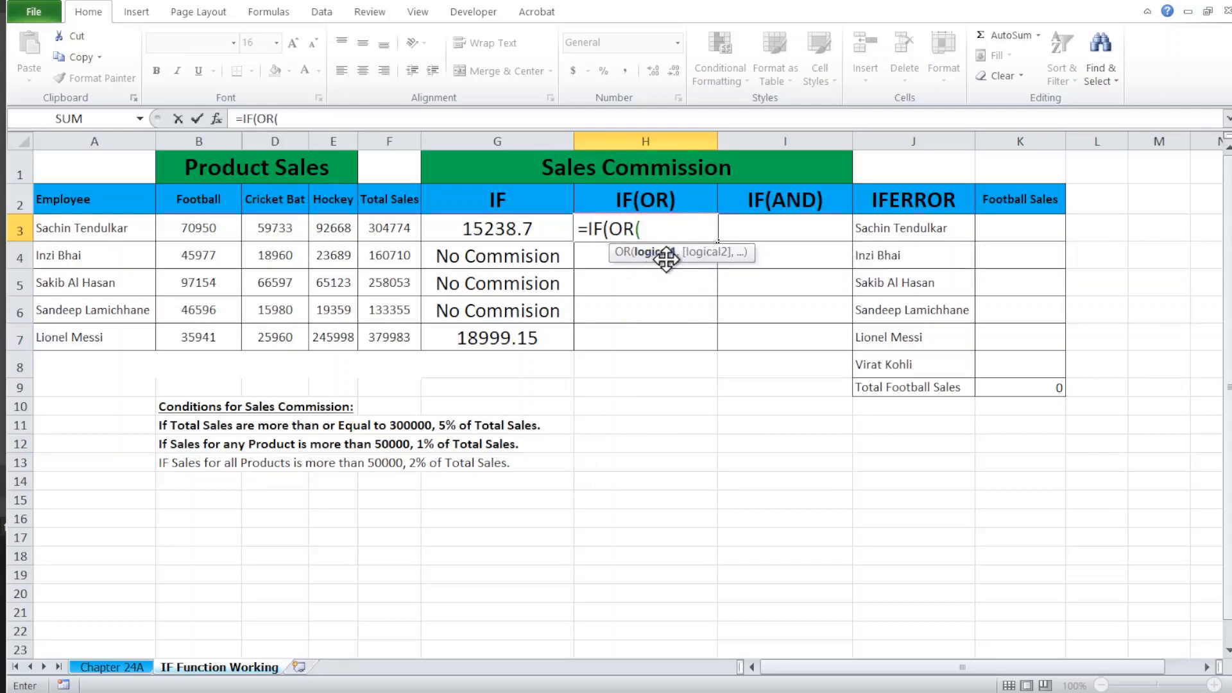
pyautogui.click(201, 224)
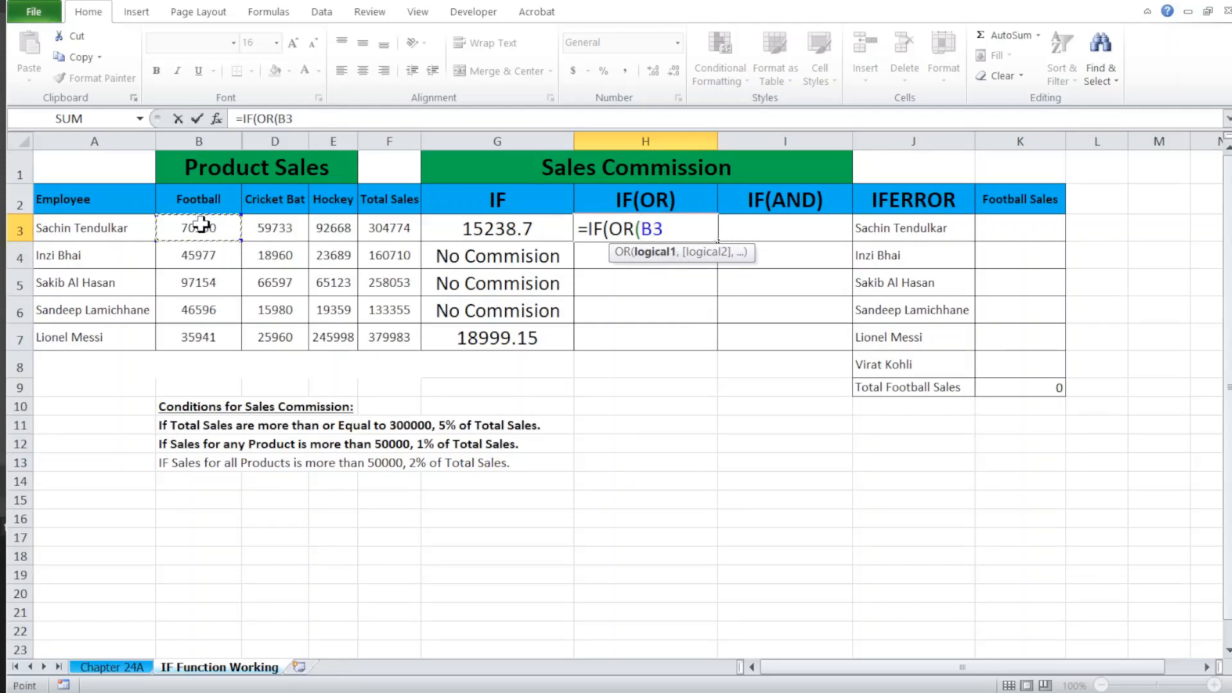
pyautogui.write('>5000')
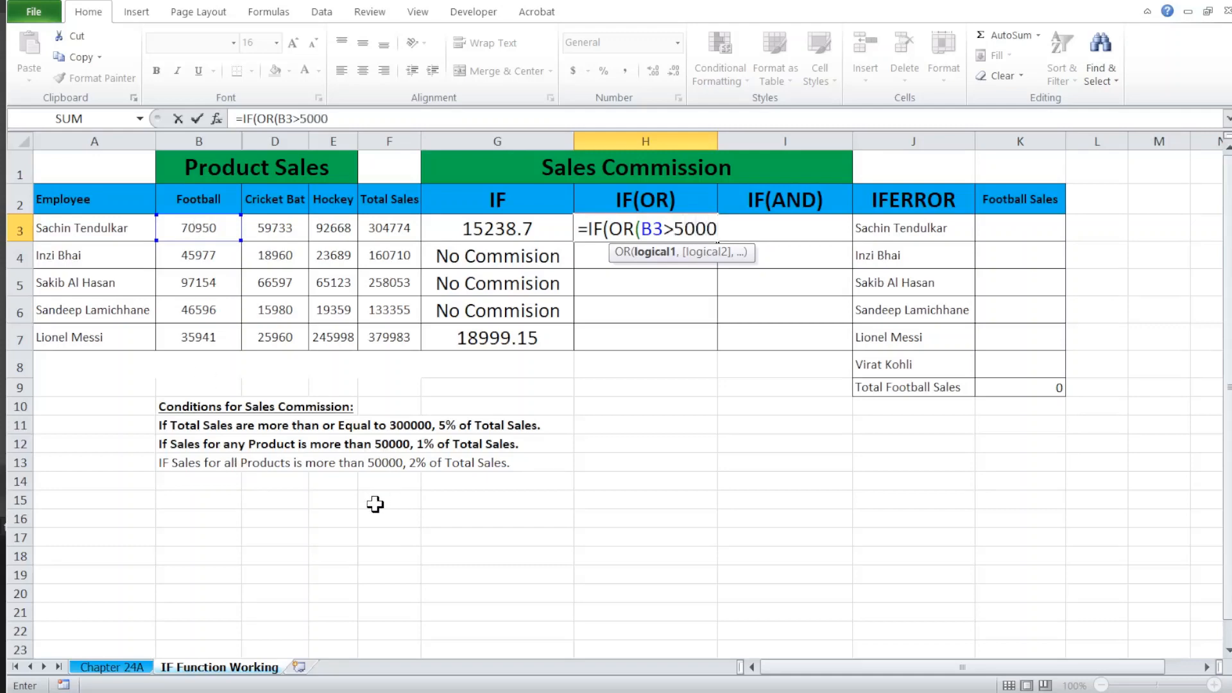
pyautogui.write('0,')
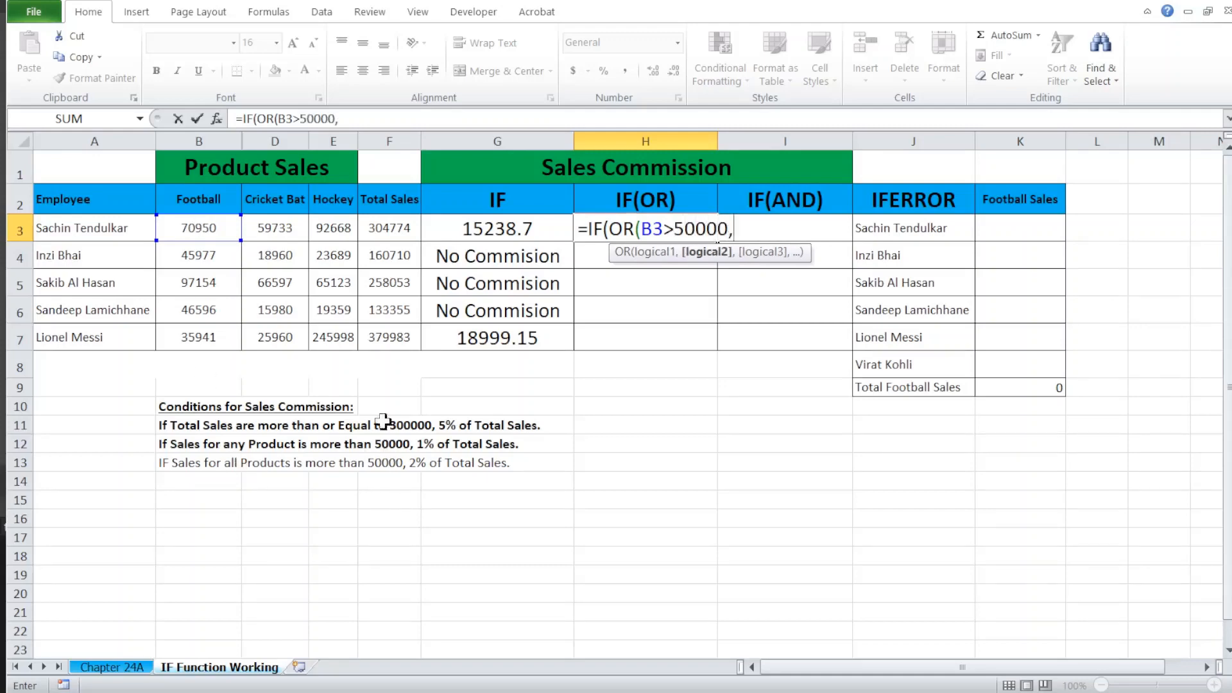
# Step: Add D3>50000 and E3>50000 as the second and third OR conditions in H3's formula and close the OR function
pyautogui.click(282, 227)
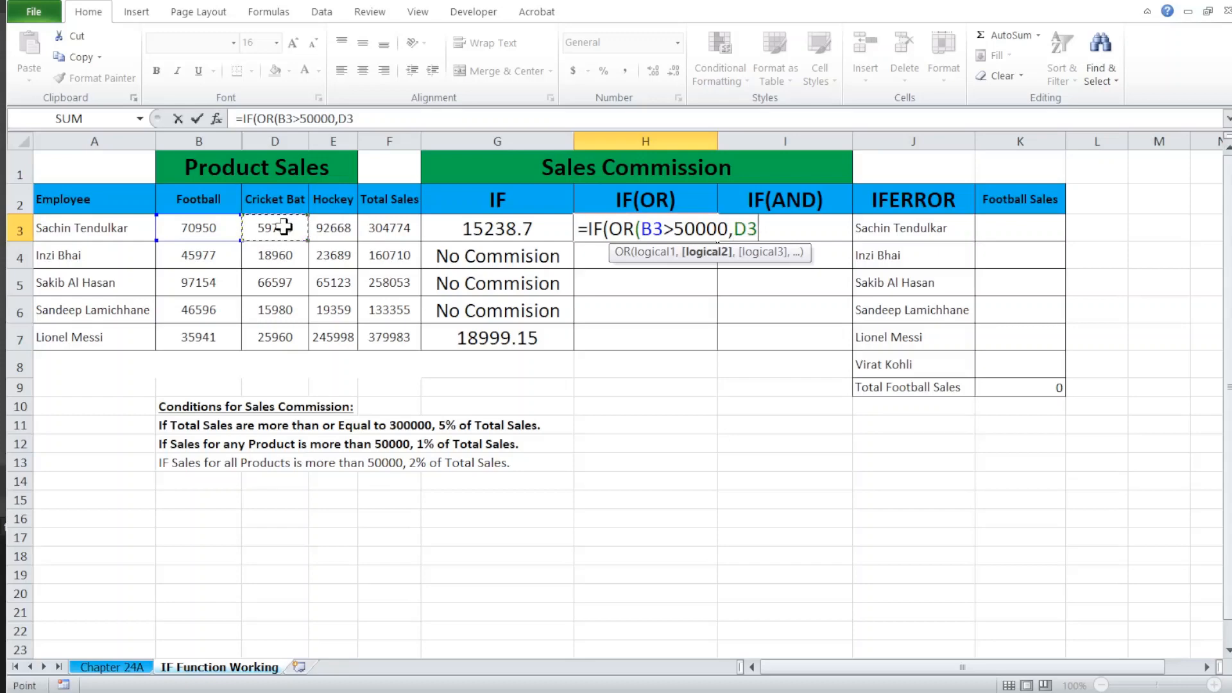
pyautogui.write('>50000')
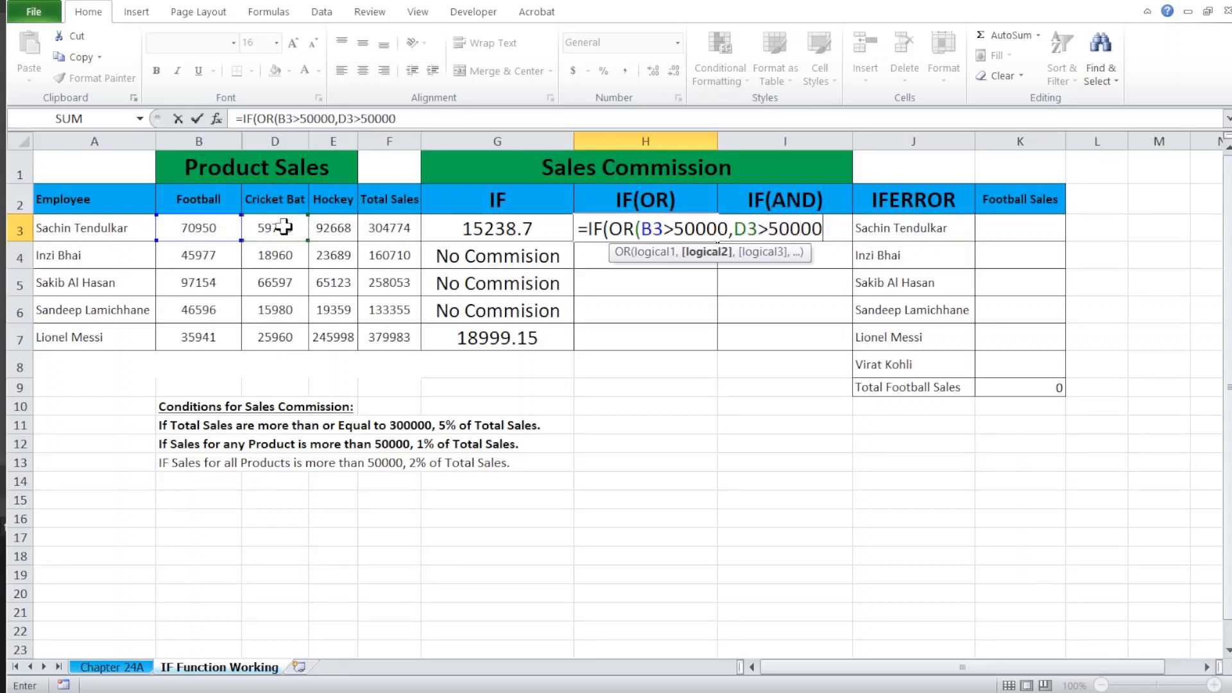
pyautogui.write(',')
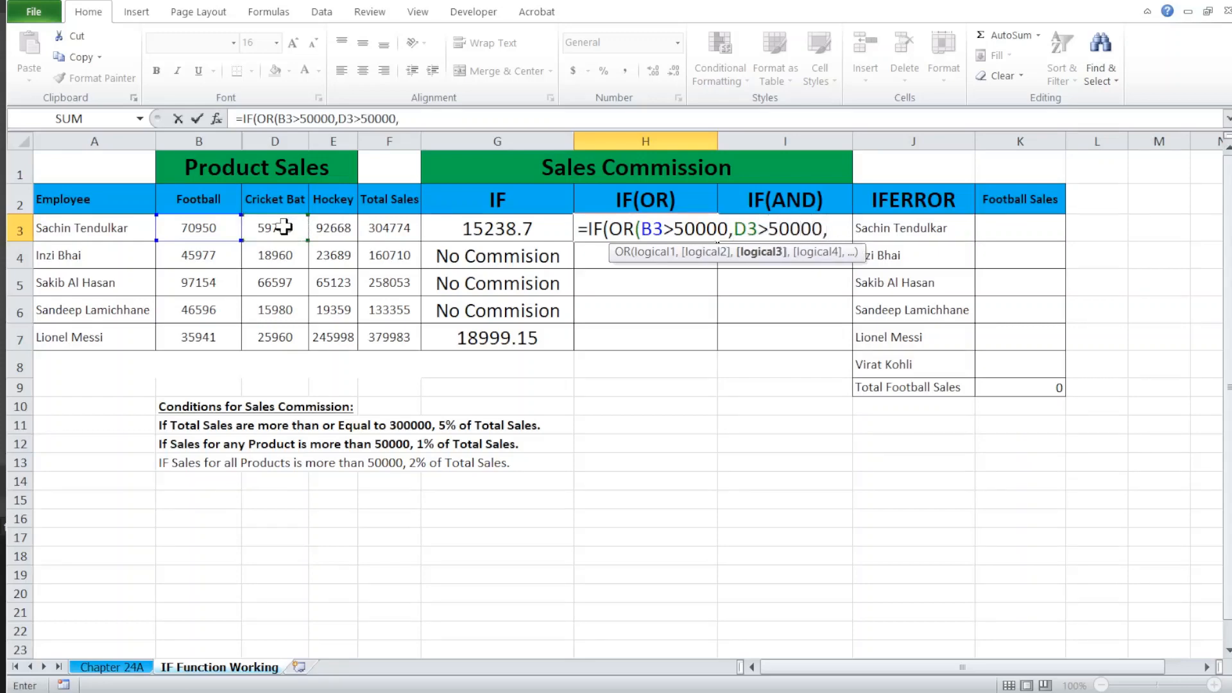
pyautogui.click(321, 226)
pyautogui.write('>')
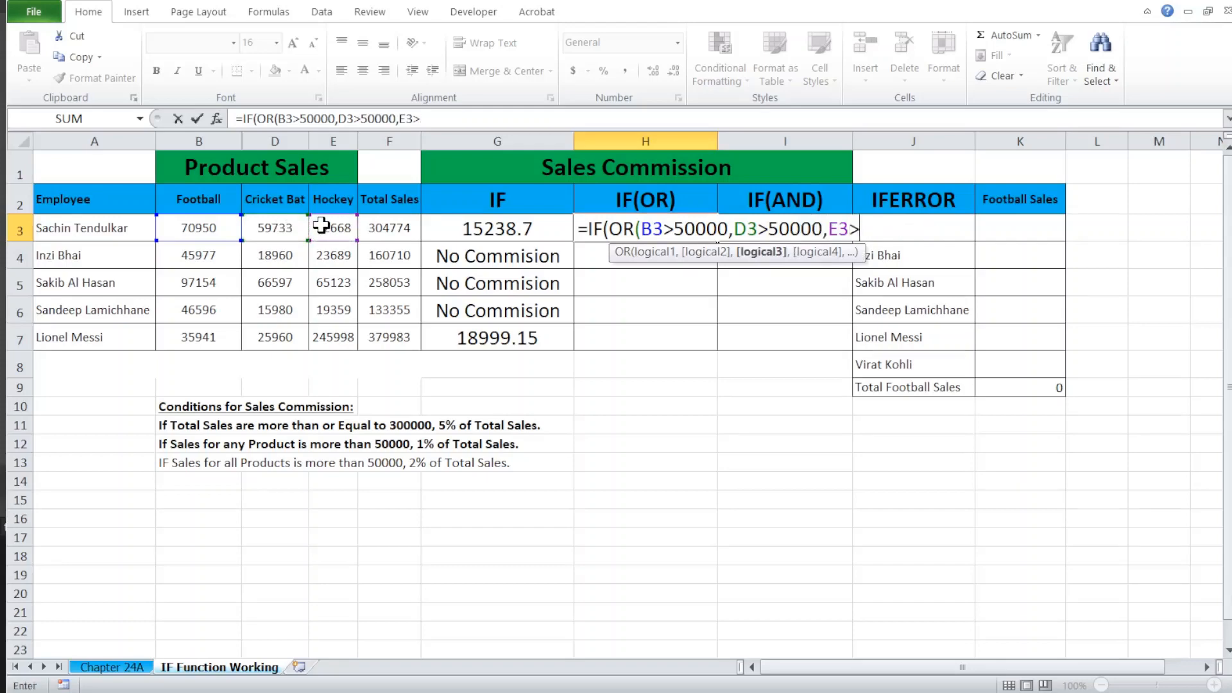
pyautogui.write('50000')
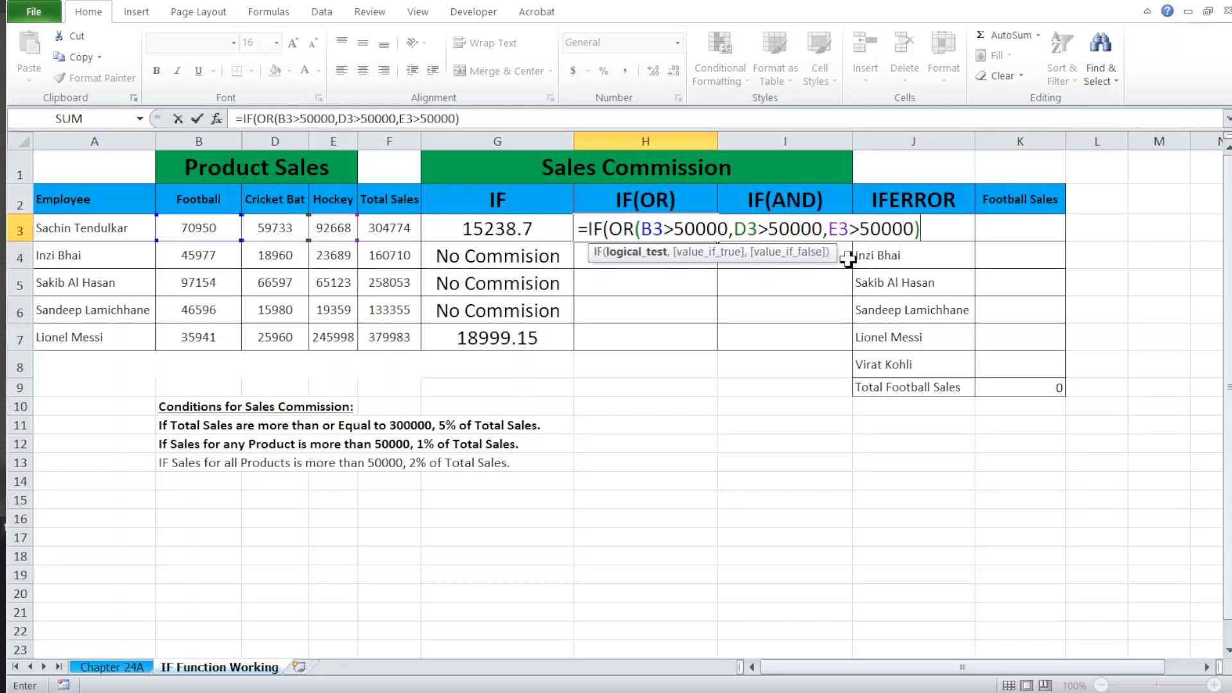
pyautogui.press('BackSpace')
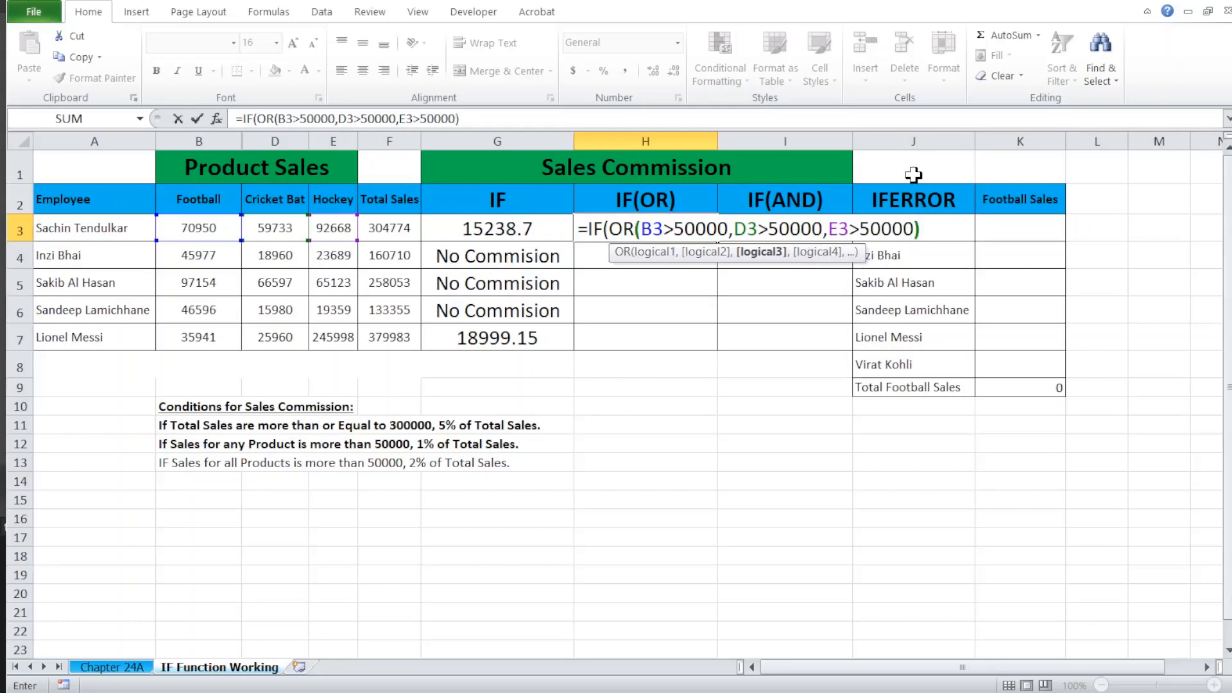
# Step: Enter 1%*F3 as the value if true in H3's IF(OR) formula
pyautogui.write(',')
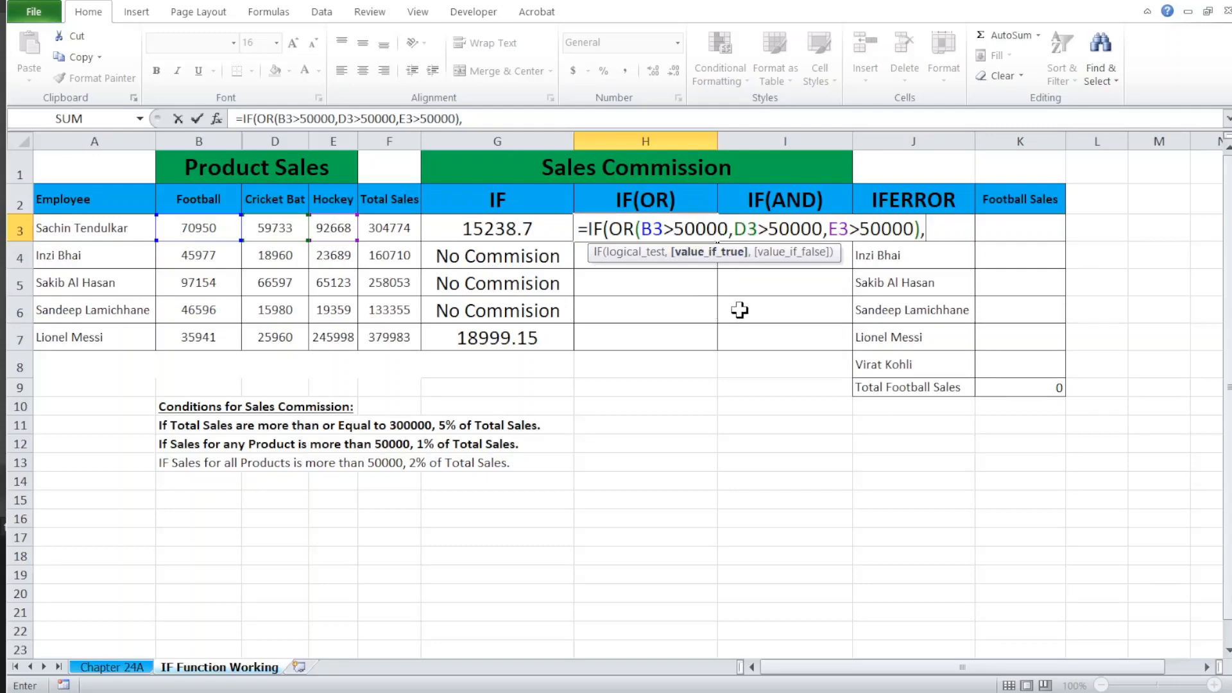
pyautogui.write('1%*')
pyautogui.click(383, 228)
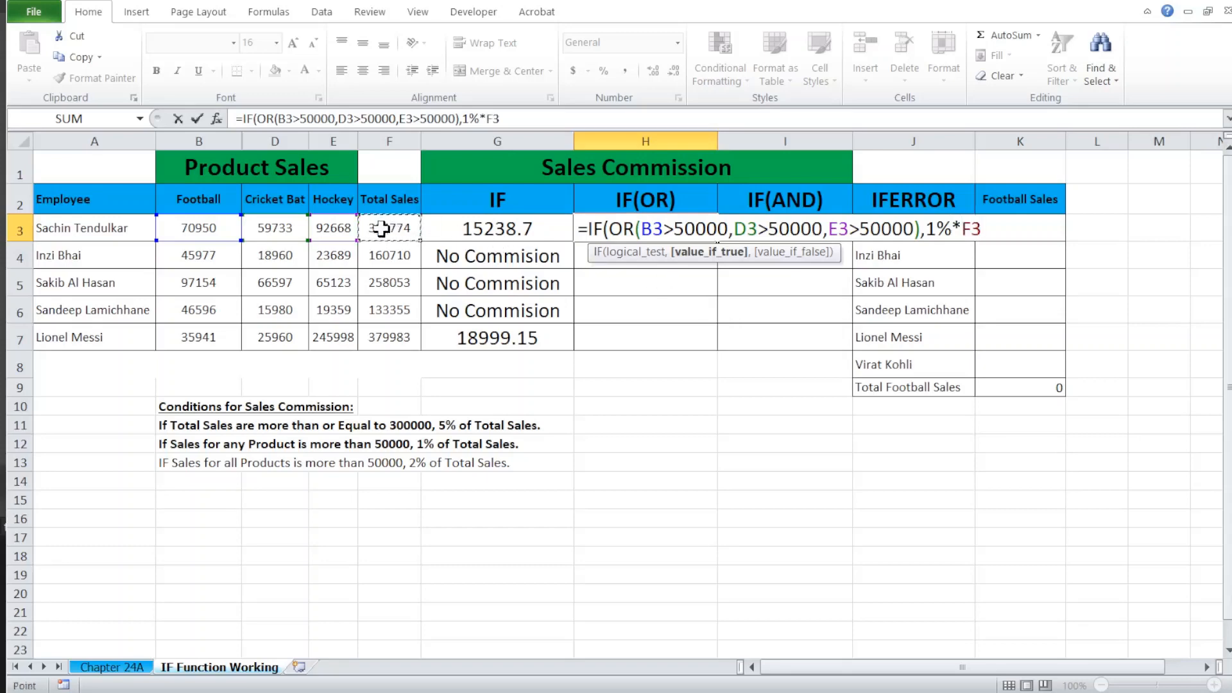
# Step: Enter "No Commision" as the value if false and complete the IF(OR) formula in H3
pyautogui.write(',')
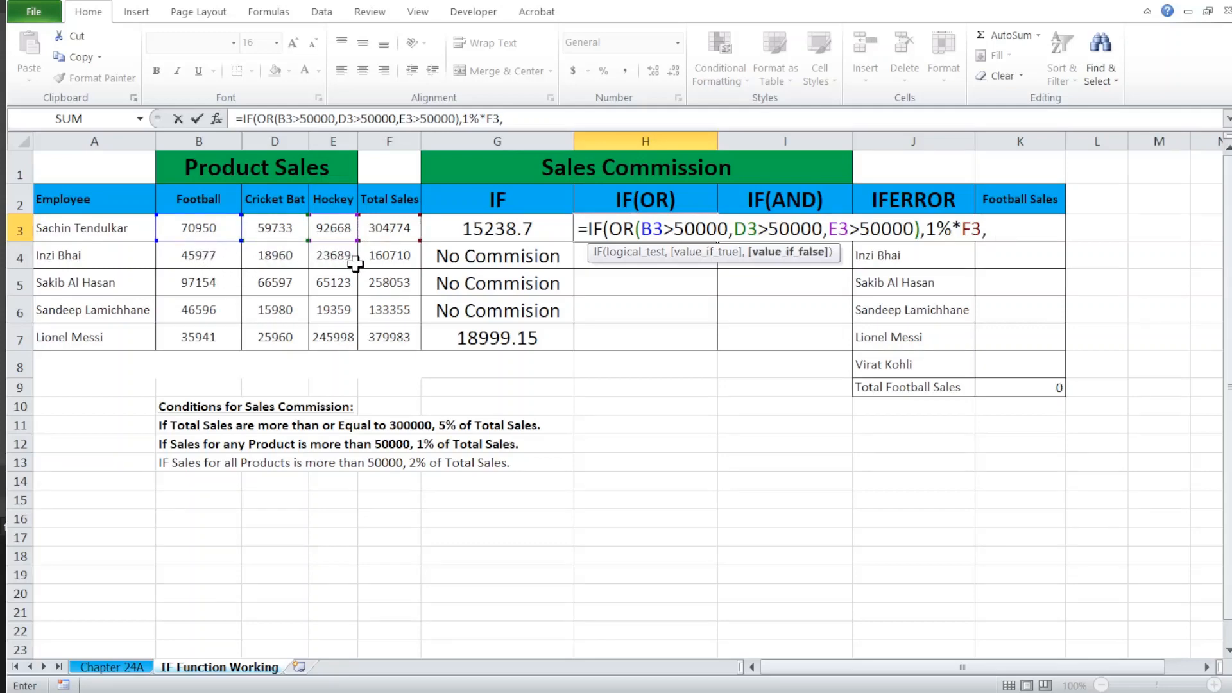
pyautogui.write('"No Com')
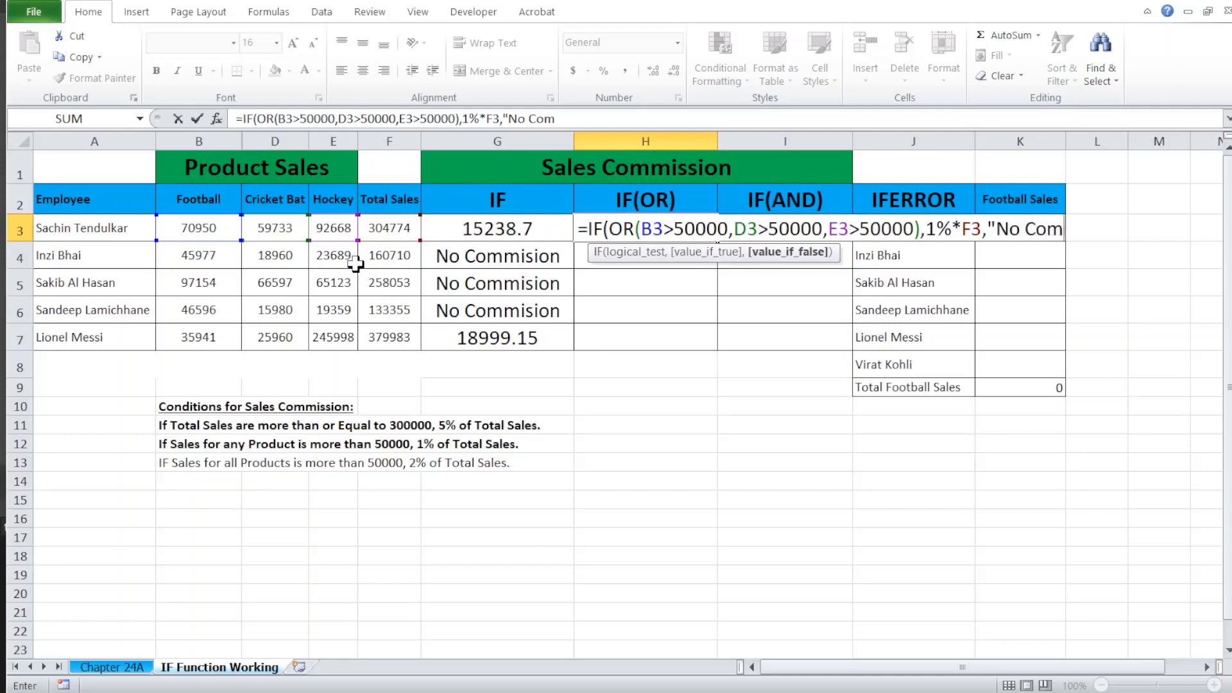
pyautogui.write('mision"')
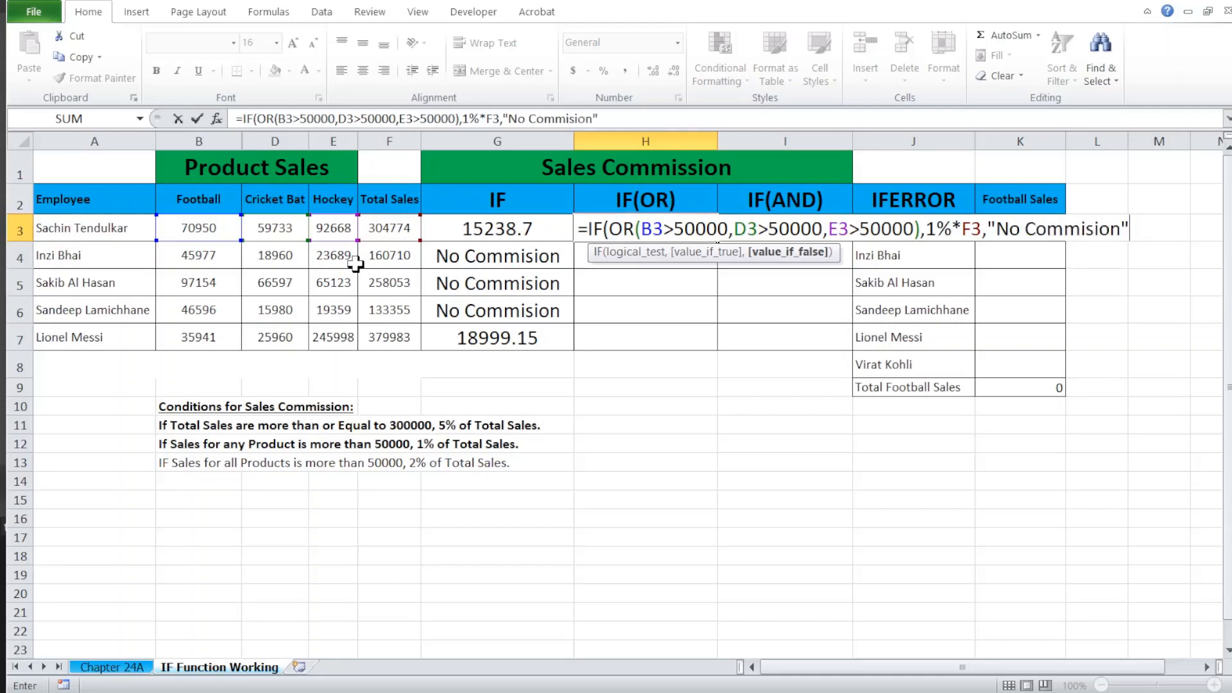
pyautogui.write(')')
pyautogui.press('Return')
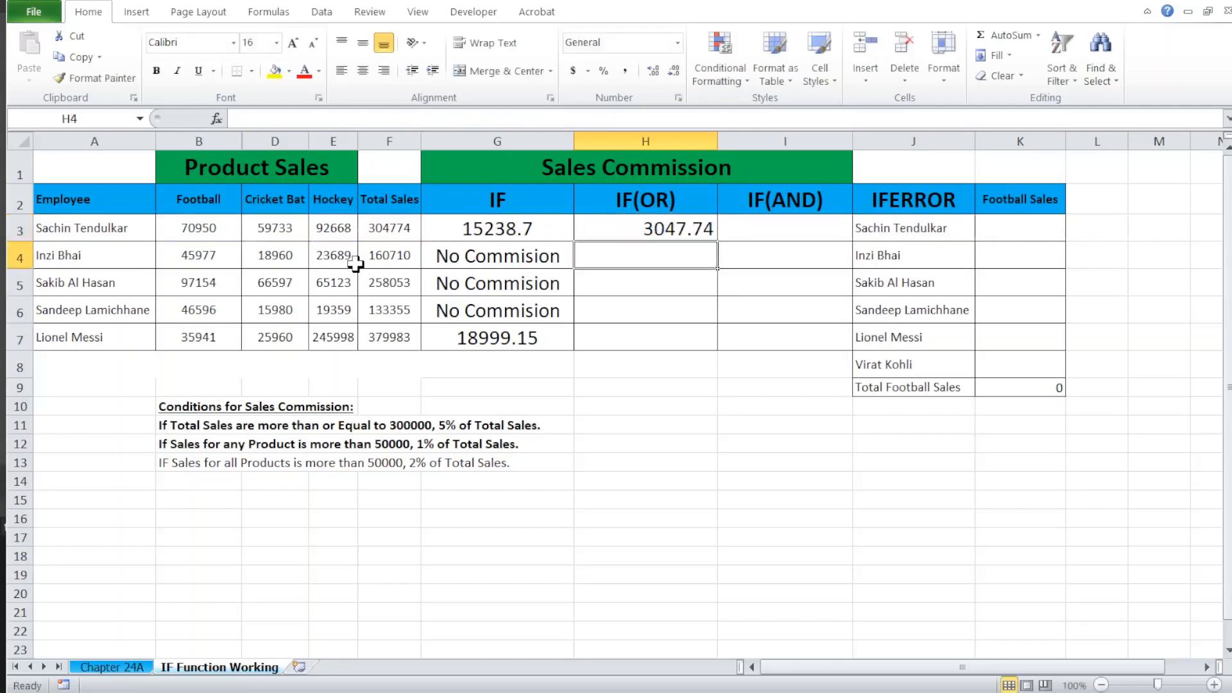
# Step: Fill the IF(OR) commission formula from H3 down through H7
pyautogui.press('Up')
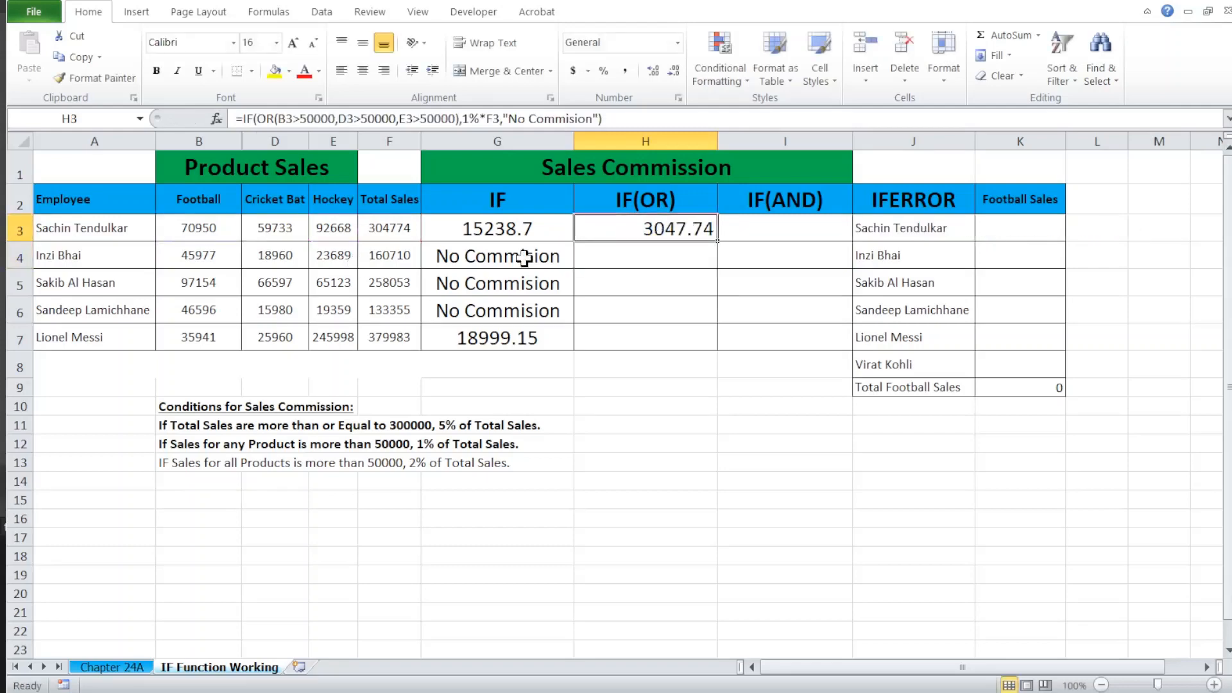
pyautogui.hotkey('shift', 'Down')
pyautogui.hotkey('shift', 'Down')
pyautogui.hotkey('shift', 'Down')
pyautogui.hotkey('shift', 'Down')
pyautogui.hotkey('ctrl', 'd')
# Step: Check the IF(OR) results in rows 4 to 6 against each employee's individual product sales
pyautogui.press('Left')
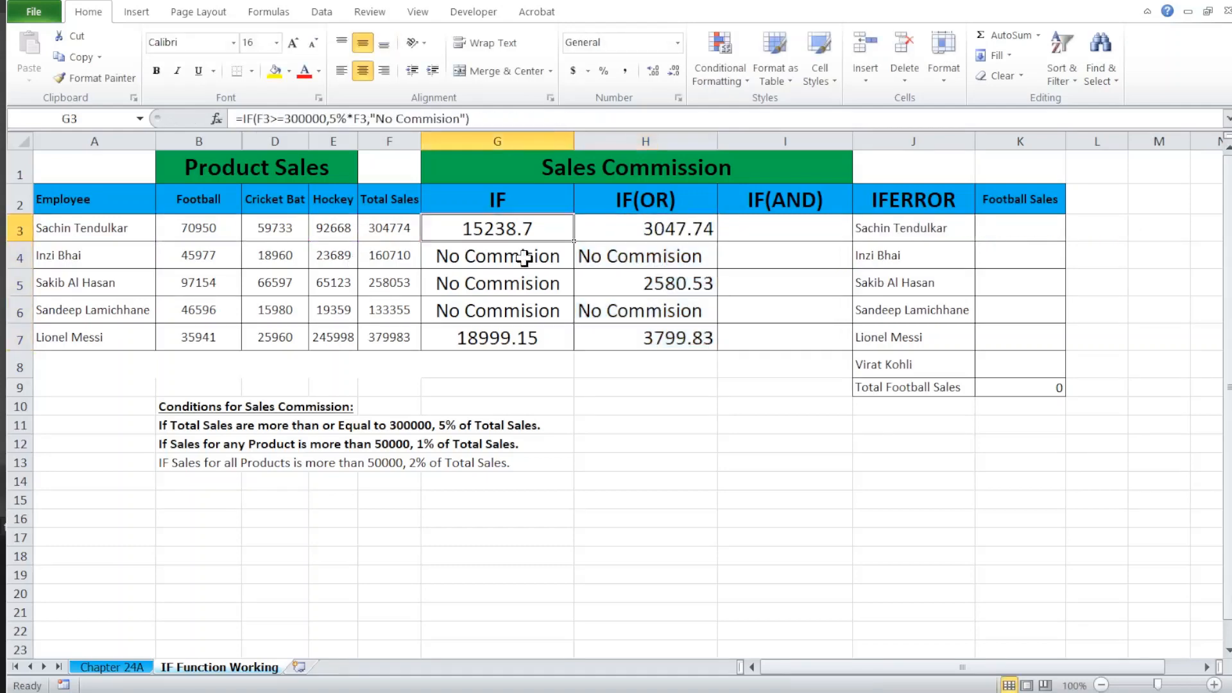
pyautogui.press('Right')
pyautogui.press('Up')
pyautogui.press('Left')
pyautogui.press('Left')
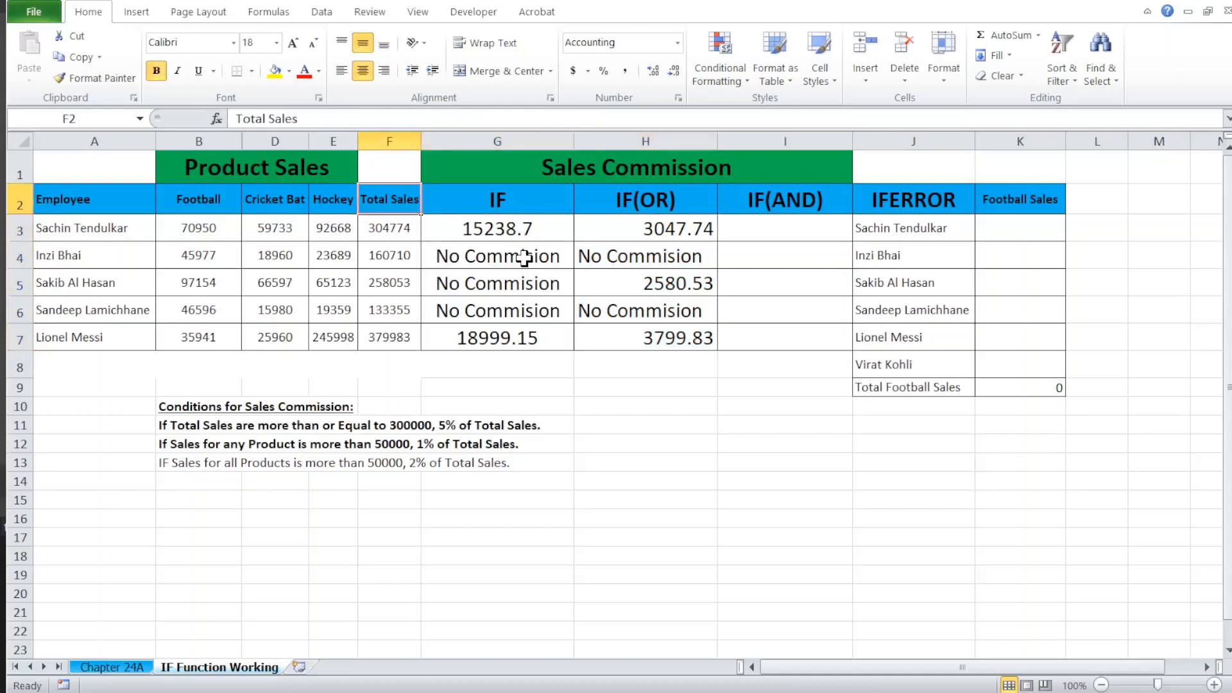
pyautogui.press('Down')
pyautogui.press('Down')
pyautogui.press('Left')
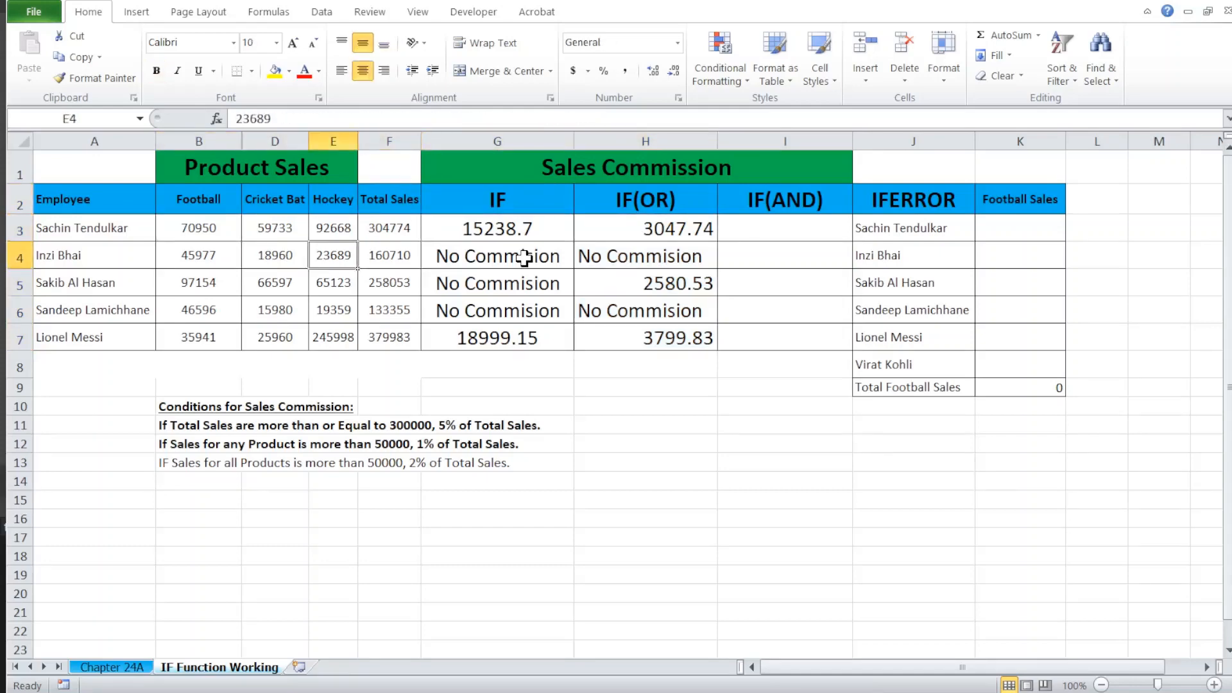
pyautogui.press('Left')
pyautogui.press('Left')
pyautogui.press('Down')
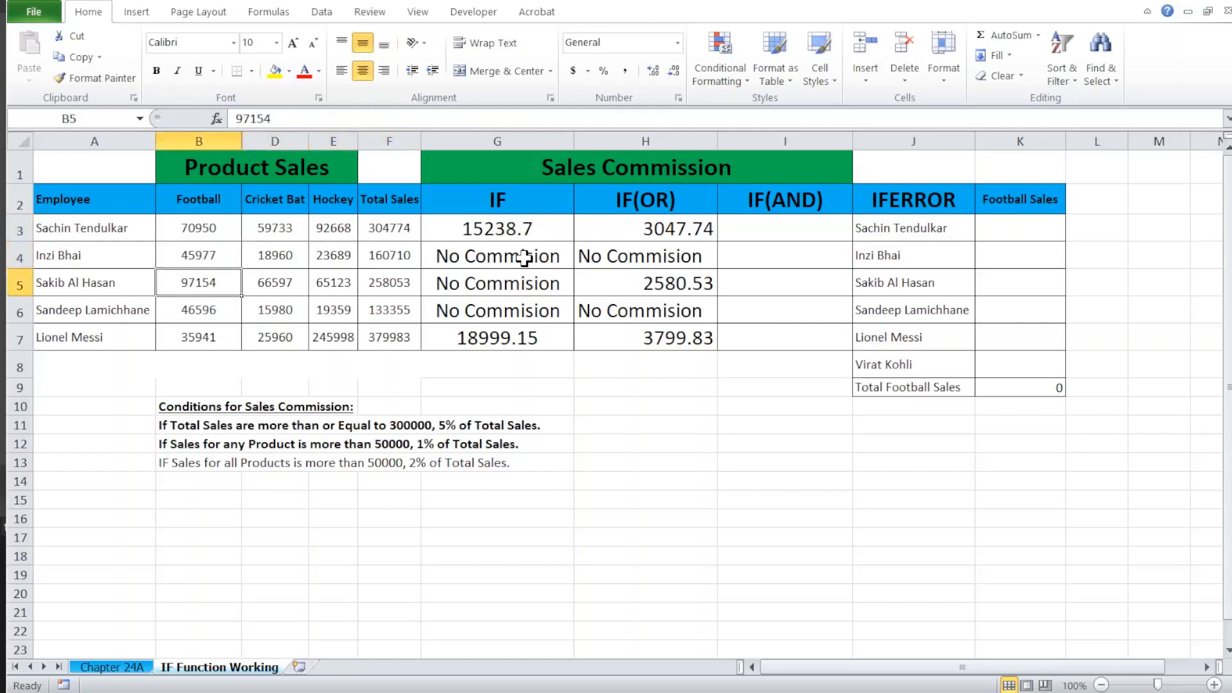
pyautogui.press('Down')
pyautogui.press('Right')
pyautogui.press('Left')
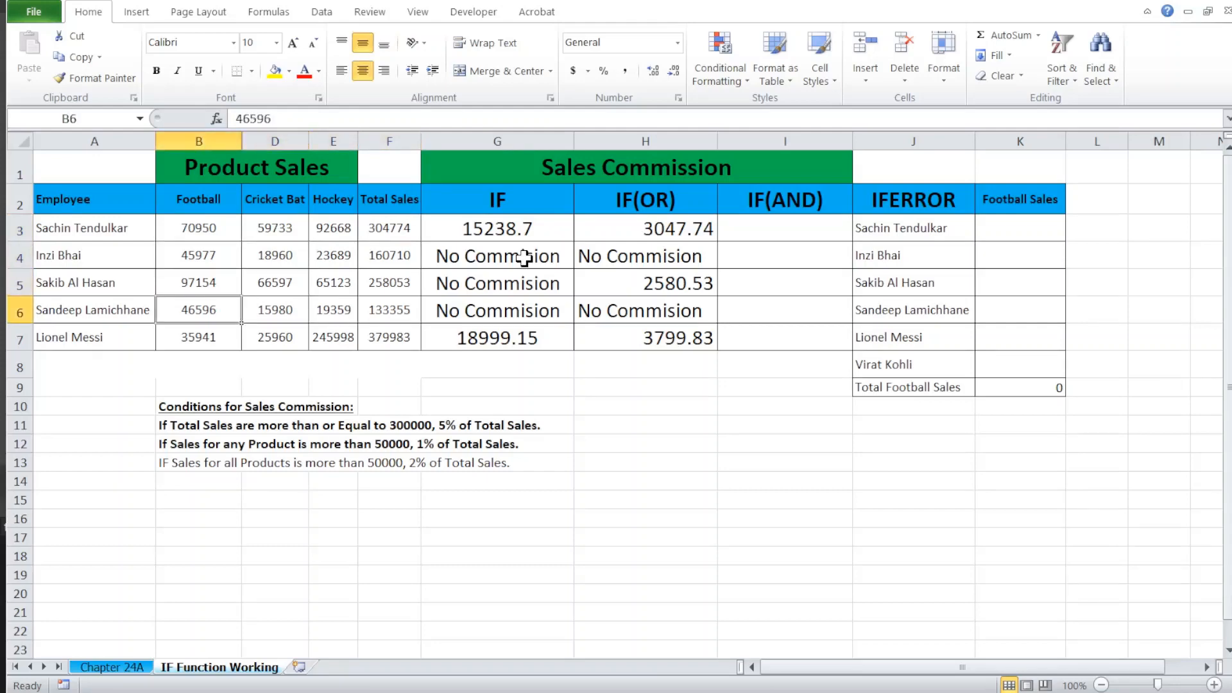
pyautogui.press('Right')
pyautogui.press('Right')
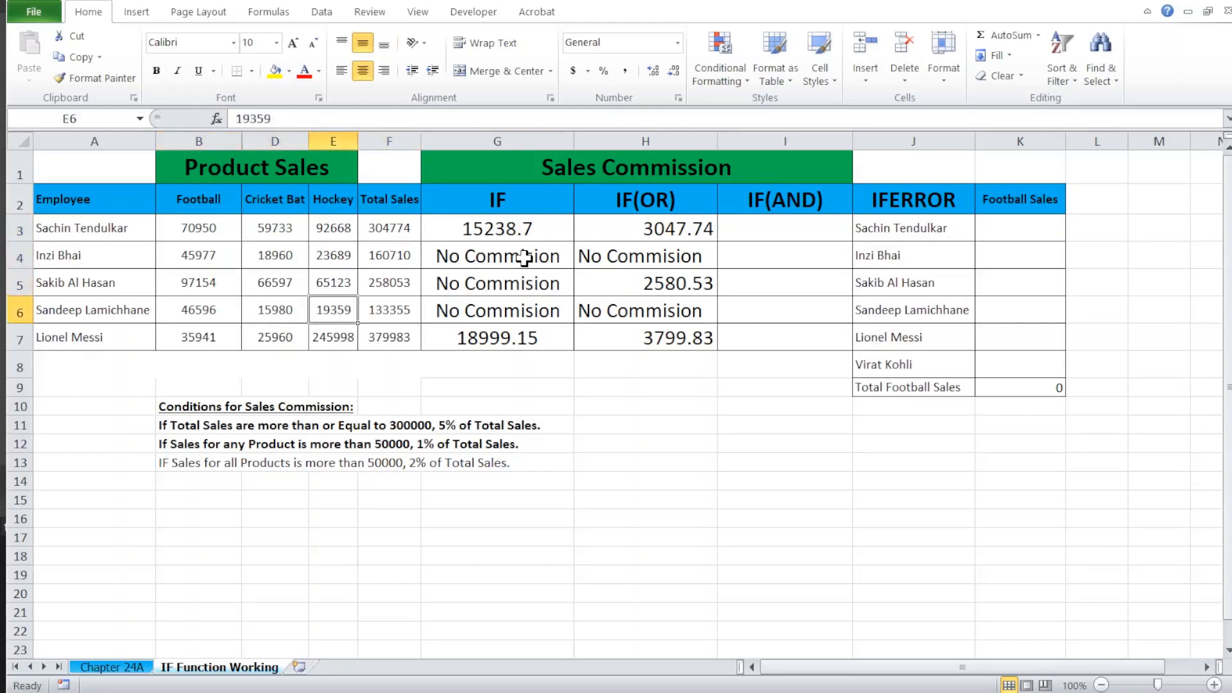
# Step: Check the IF(OR) commission in H7 against the product sales in row 7, particularly the hockey sales
pyautogui.press('Down')
pyautogui.press('Right')
pyautogui.press('Right')
pyautogui.press('Right')
pyautogui.press('Left')
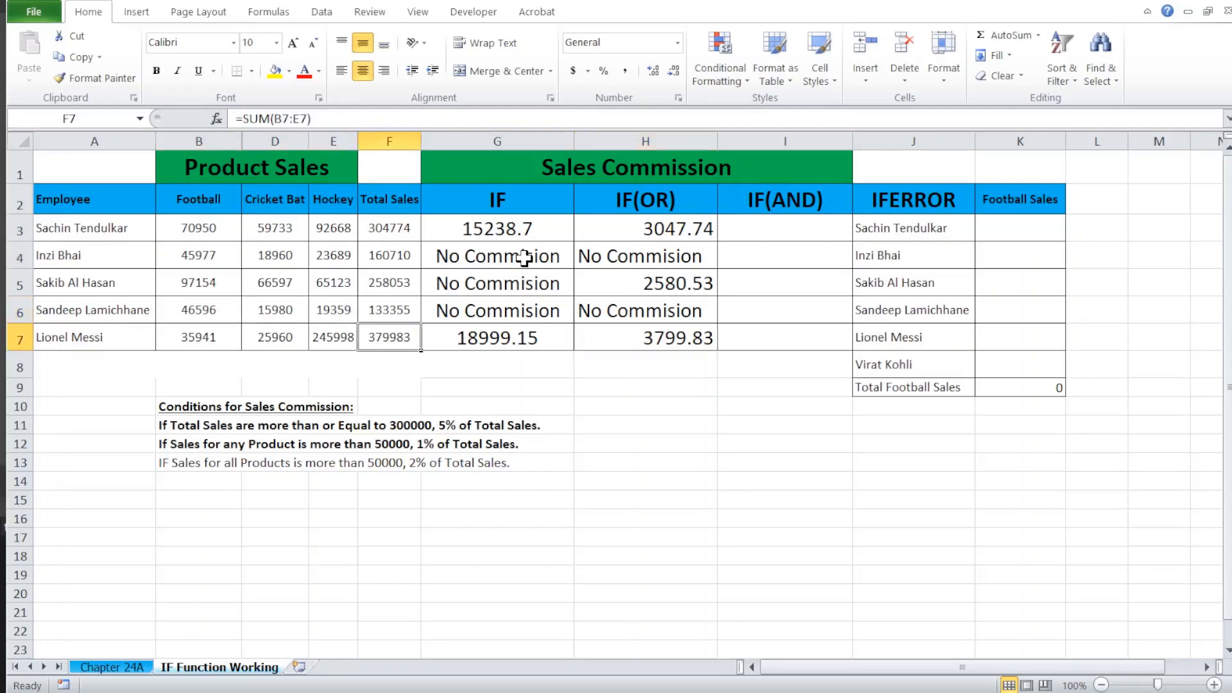
pyautogui.press('Left')
pyautogui.press('Left')
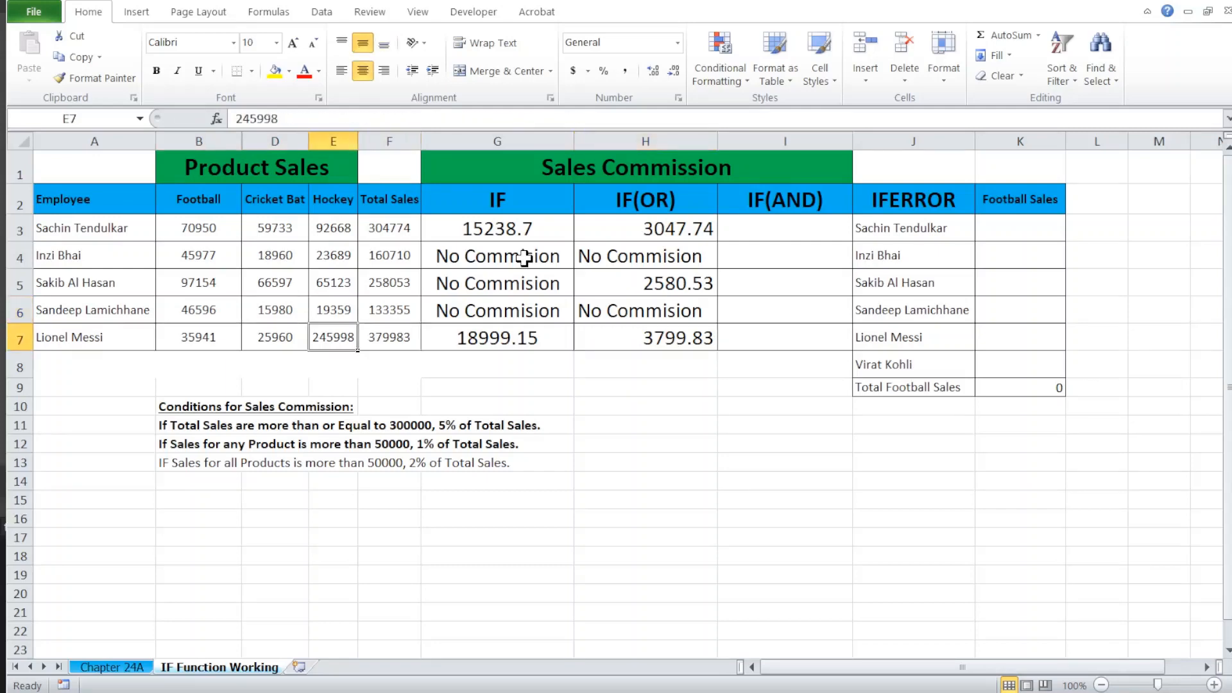
pyautogui.press('Right')
pyautogui.press('Right')
pyautogui.press('Right')
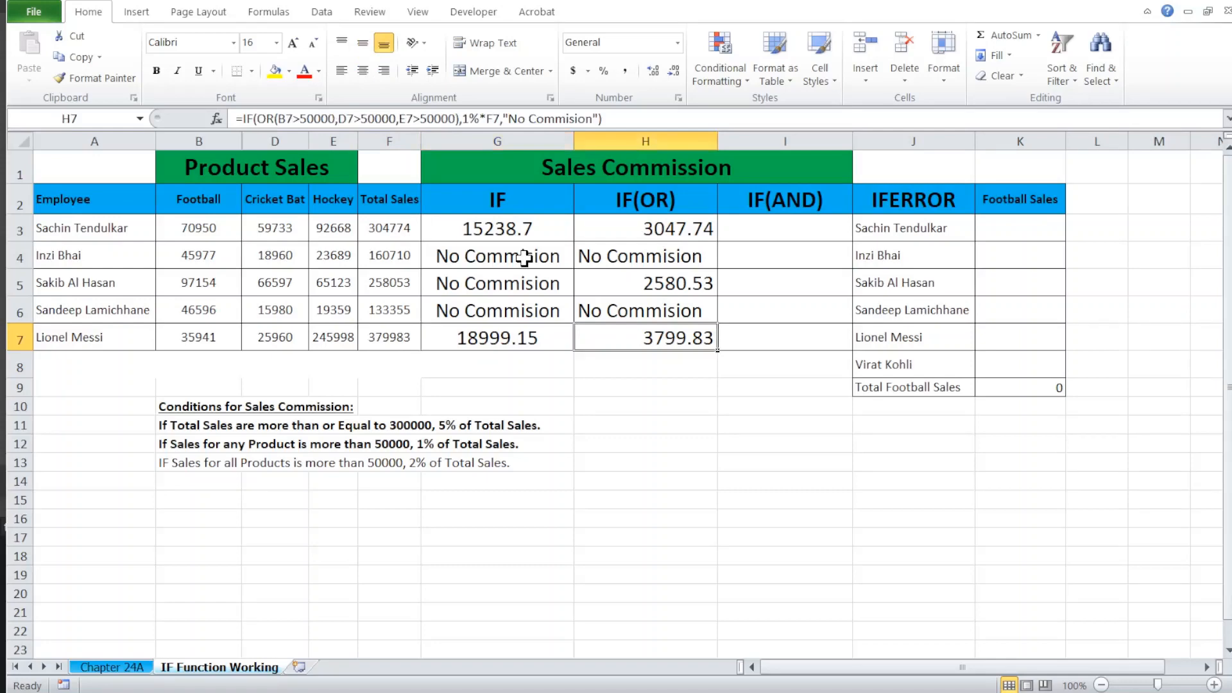
# Step: Make the third commission condition, about all products selling more than 50000, bold in B13
pyautogui.press('Left')
pyautogui.press('Left')
pyautogui.press('Left')
pyautogui.press('Left')
pyautogui.press('Left')
pyautogui.press('Down')
pyautogui.press('Down')
pyautogui.press('Down')
pyautogui.press('Down')
pyautogui.press('Down')
pyautogui.press('Down')
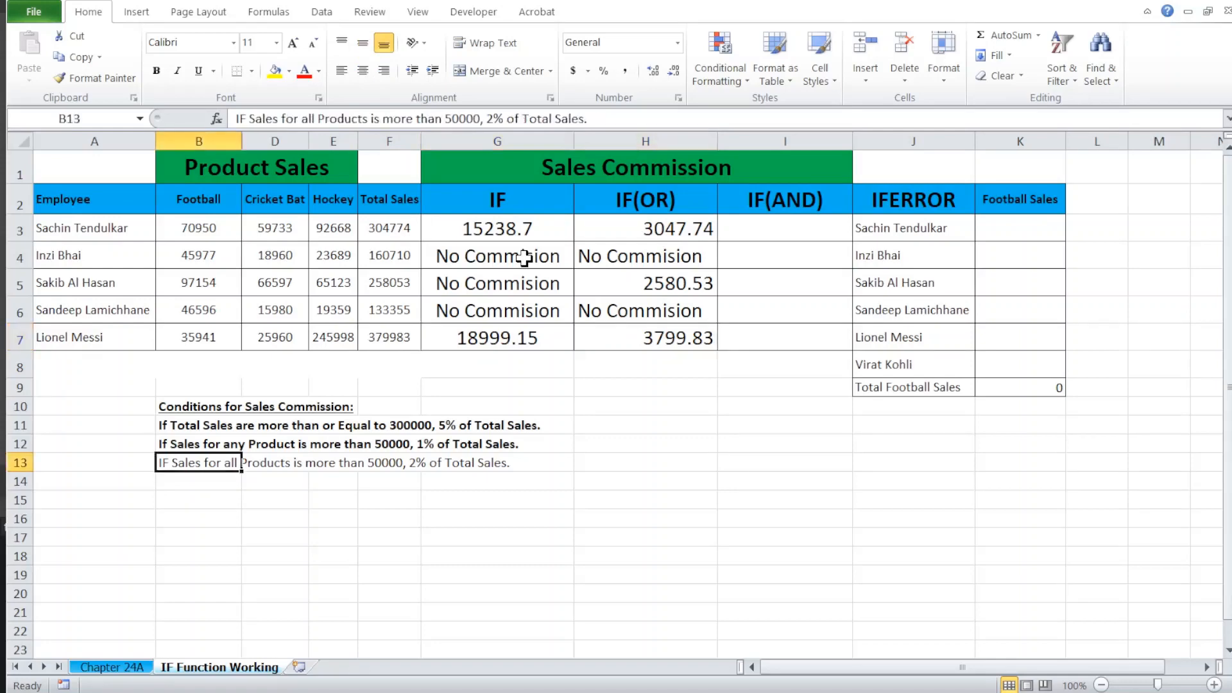
pyautogui.hotkey('ctrl', 'b')
pyautogui.press('Down')
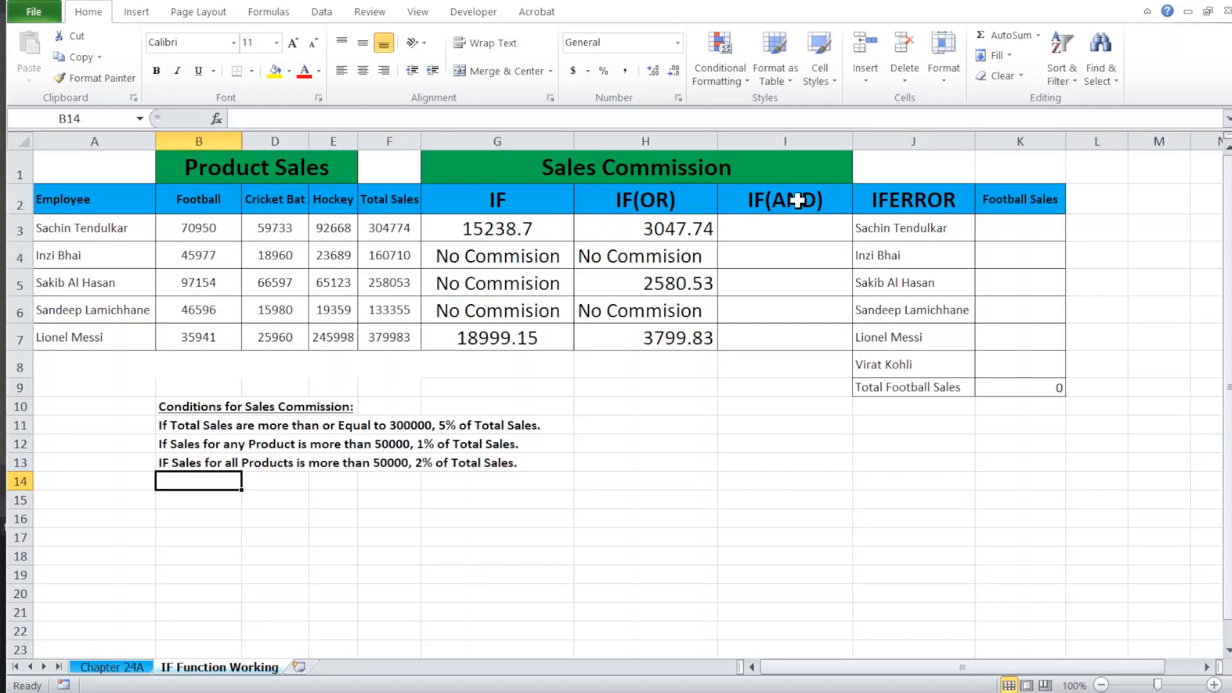
# Step: Start an IF formula with a nested AND in I3, using B3>50000 as the first condition
pyautogui.click(786, 228)
pyautogui.write('=if')
pyautogui.press('Tab')
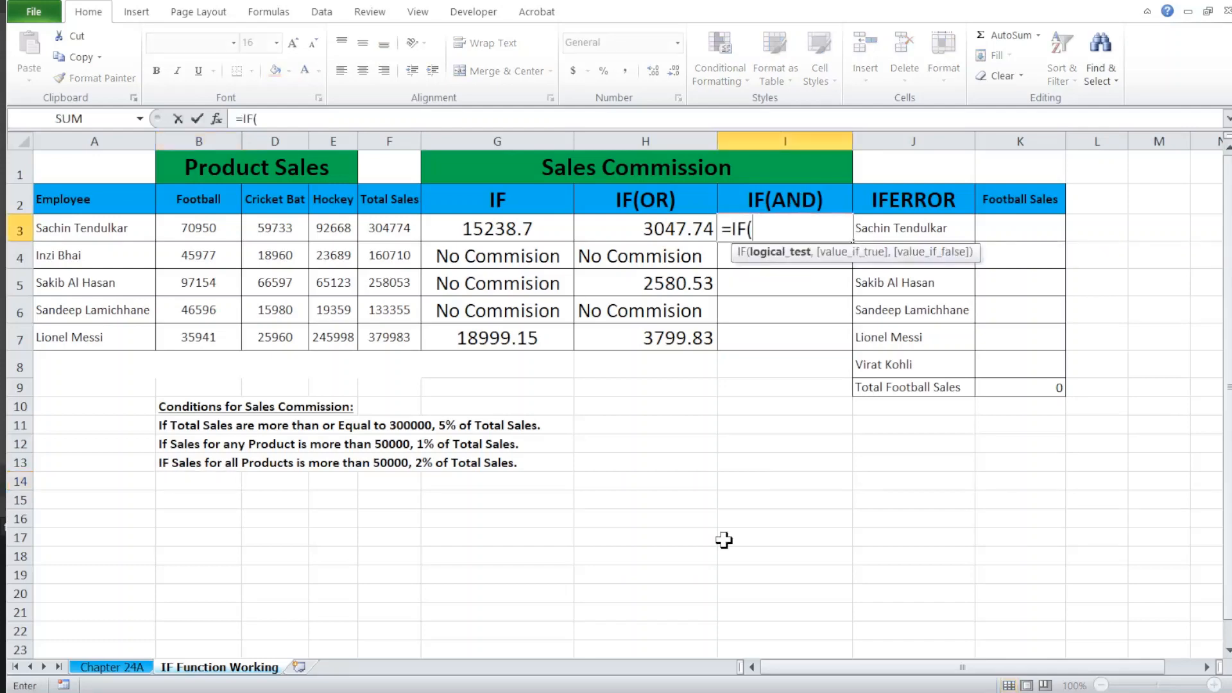
pyautogui.write('an')
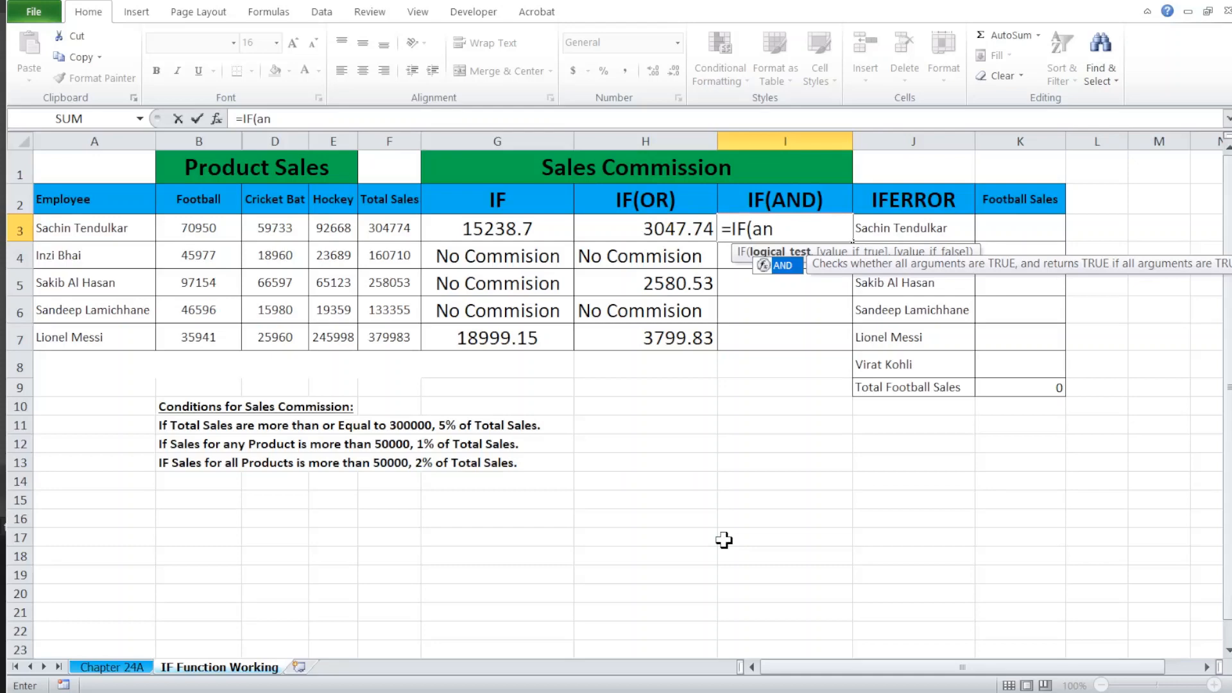
pyautogui.press('Tab')
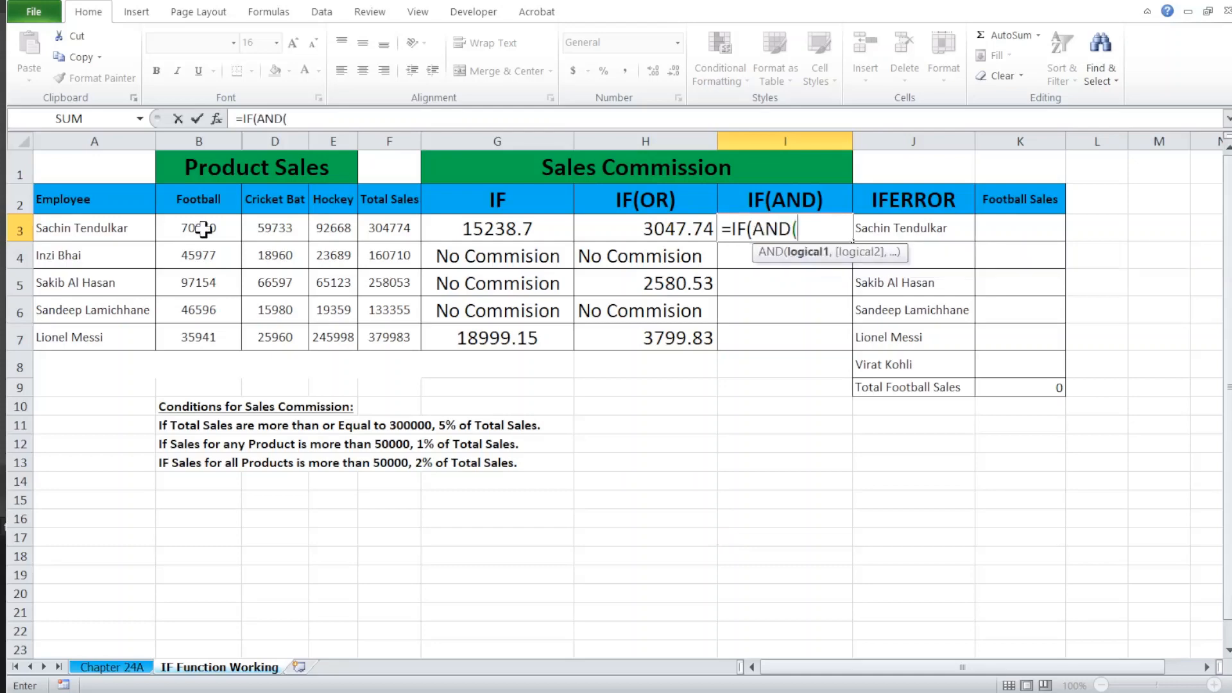
pyautogui.click(203, 228)
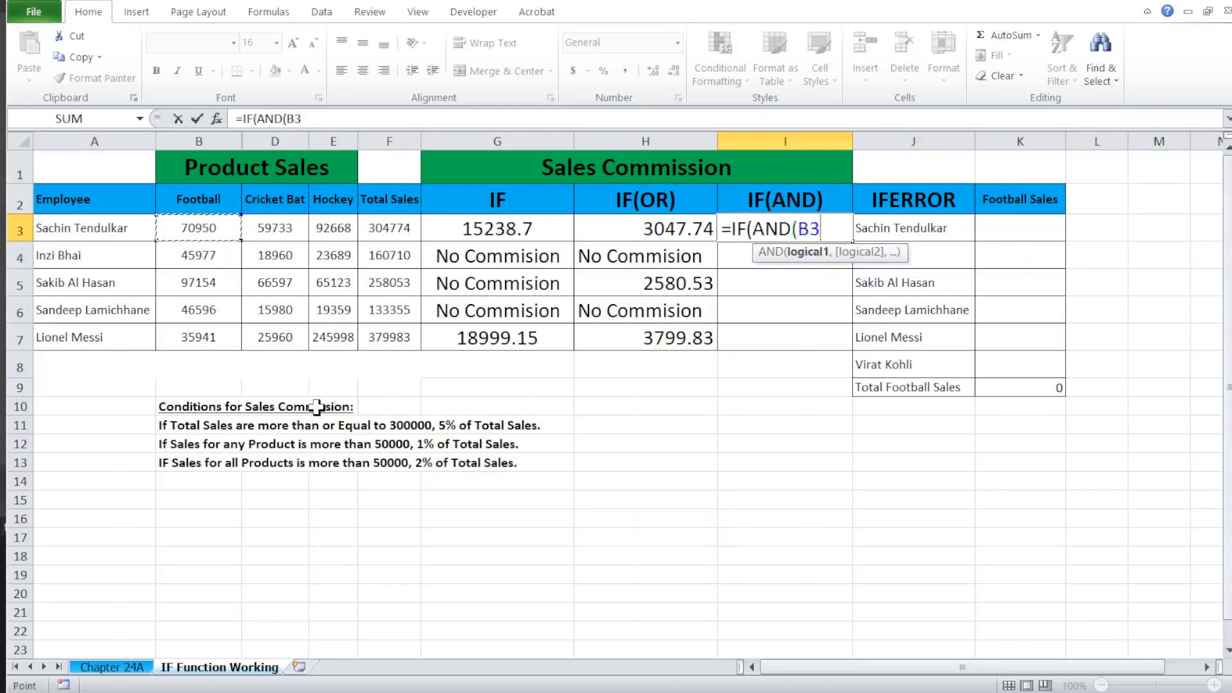
pyautogui.write('>')
pyautogui.write('50000,')
# Step: Add D3>50000 and E3>50000 as the remaining AND conditions in I3's formula and close the AND function
pyautogui.click(273, 229)
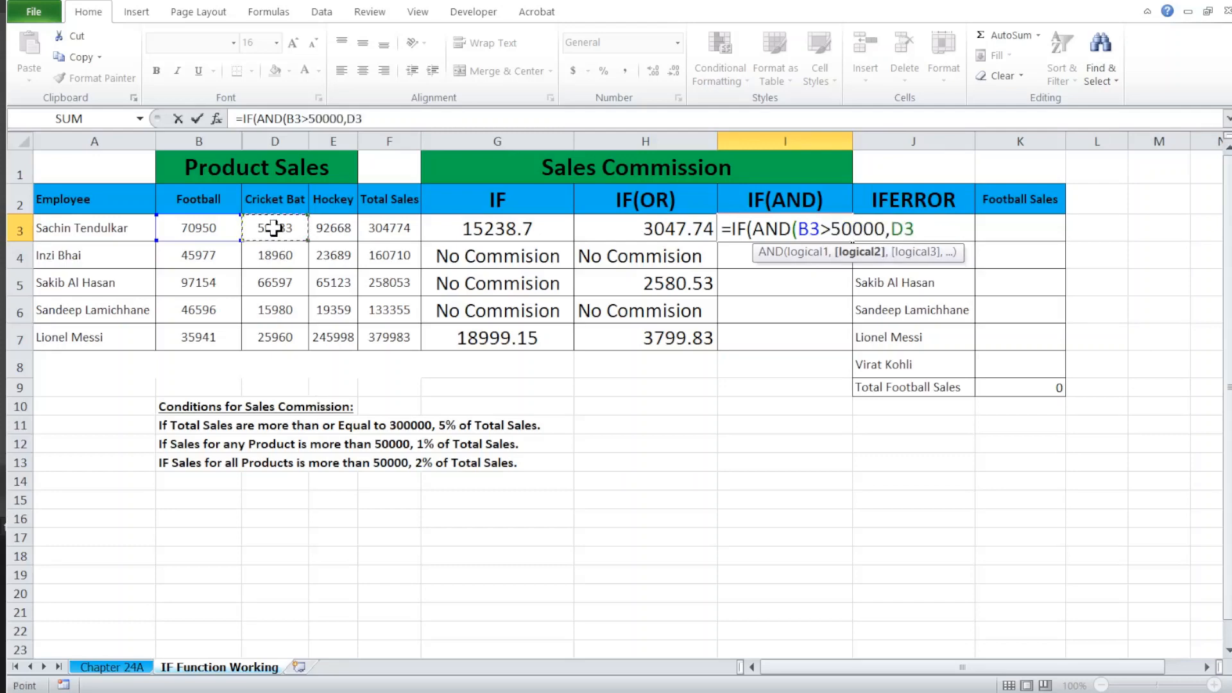
pyautogui.write('>50000,')
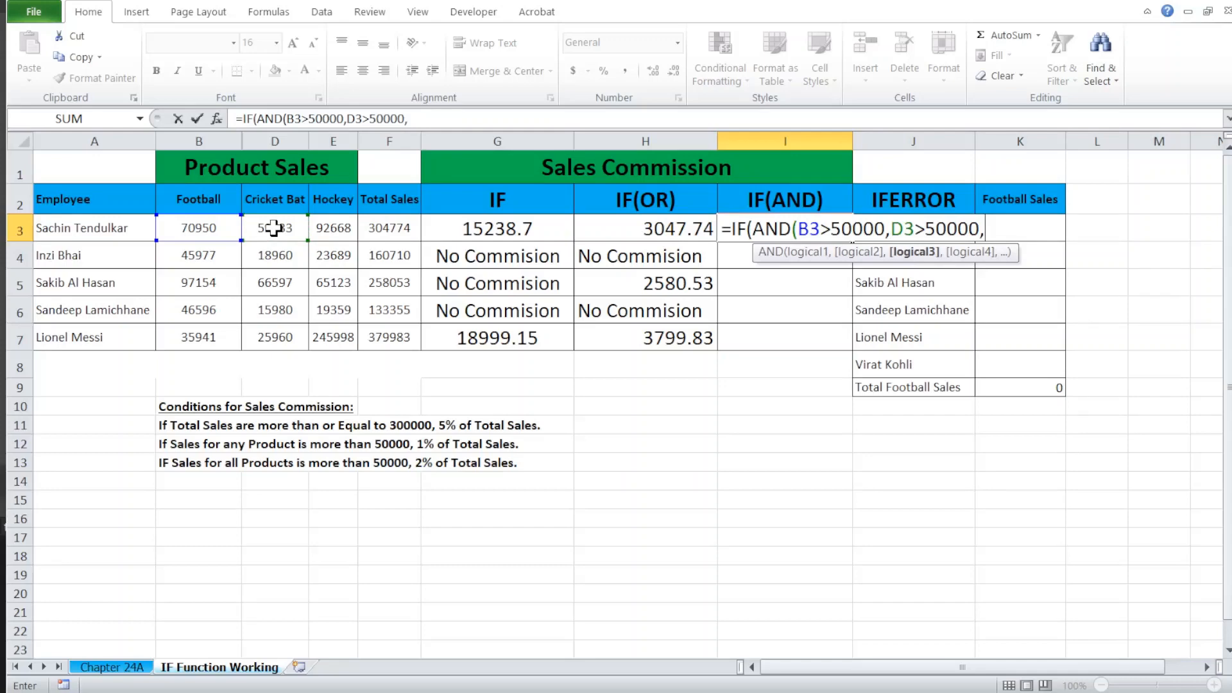
pyautogui.click(331, 230)
pyautogui.write('>50000')
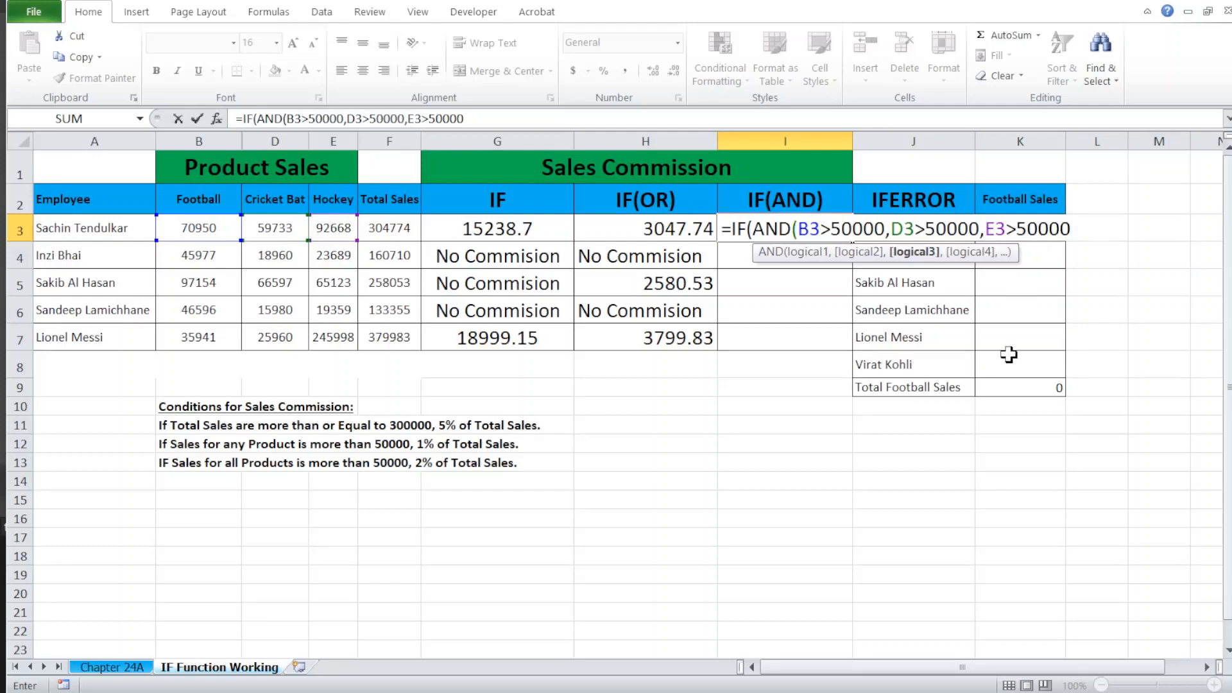
pyautogui.write('),')
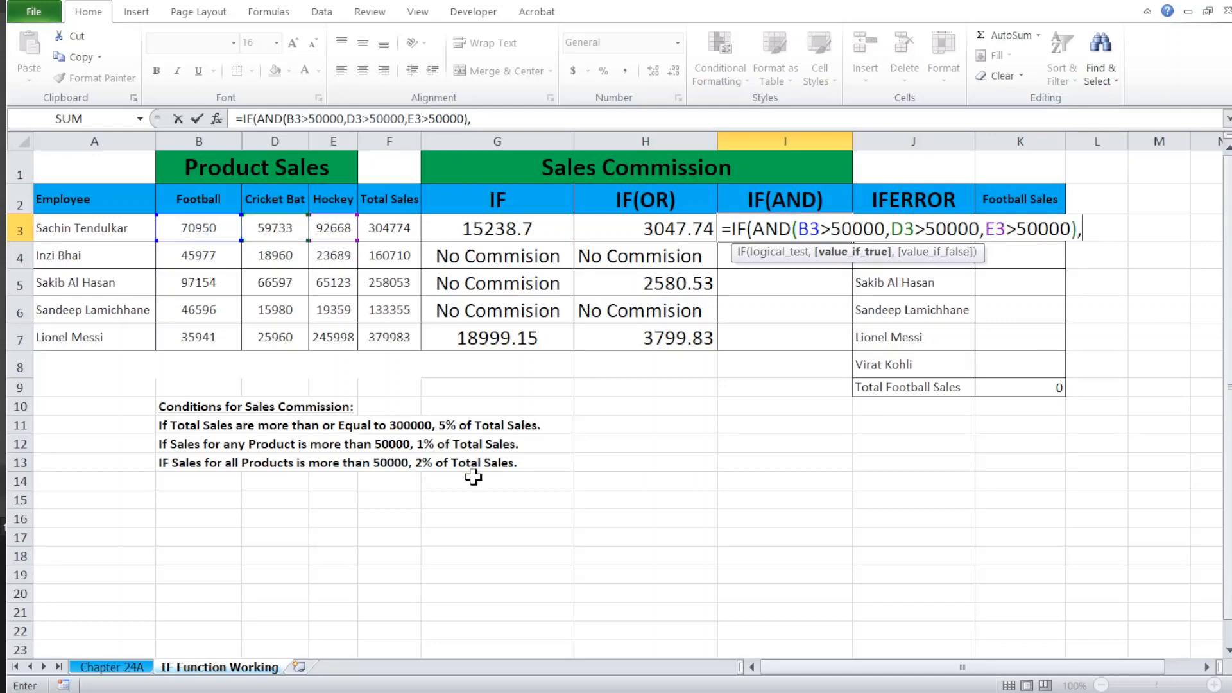
# Step: Enter 2%*F3 as the value if true in I3's IF(AND) formula
pyautogui.write('@')
pyautogui.press('BackSpace')
pyautogui.write('2%')
pyautogui.write('.')
pyautogui.press('BackSpace')
pyautogui.write('*')
pyautogui.click(382, 225)
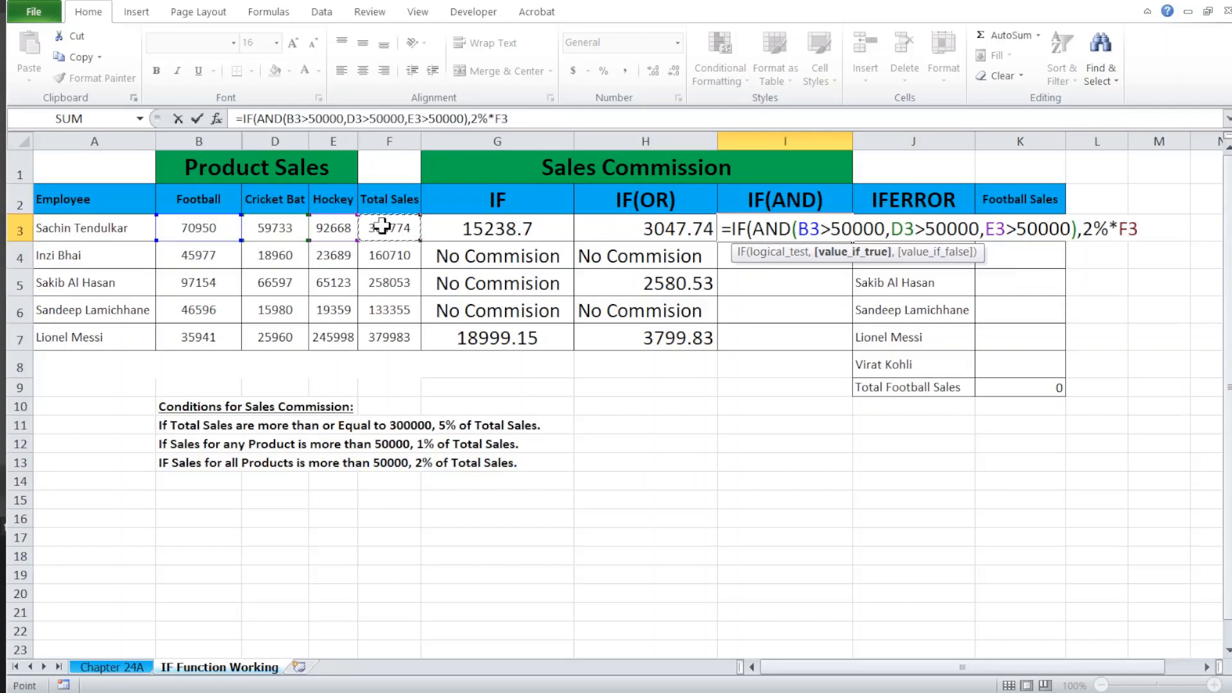
# Step: Enter "No Commission" as the value if false in I3's IF(AND) formula and complete the formula
pyautogui.write(',')
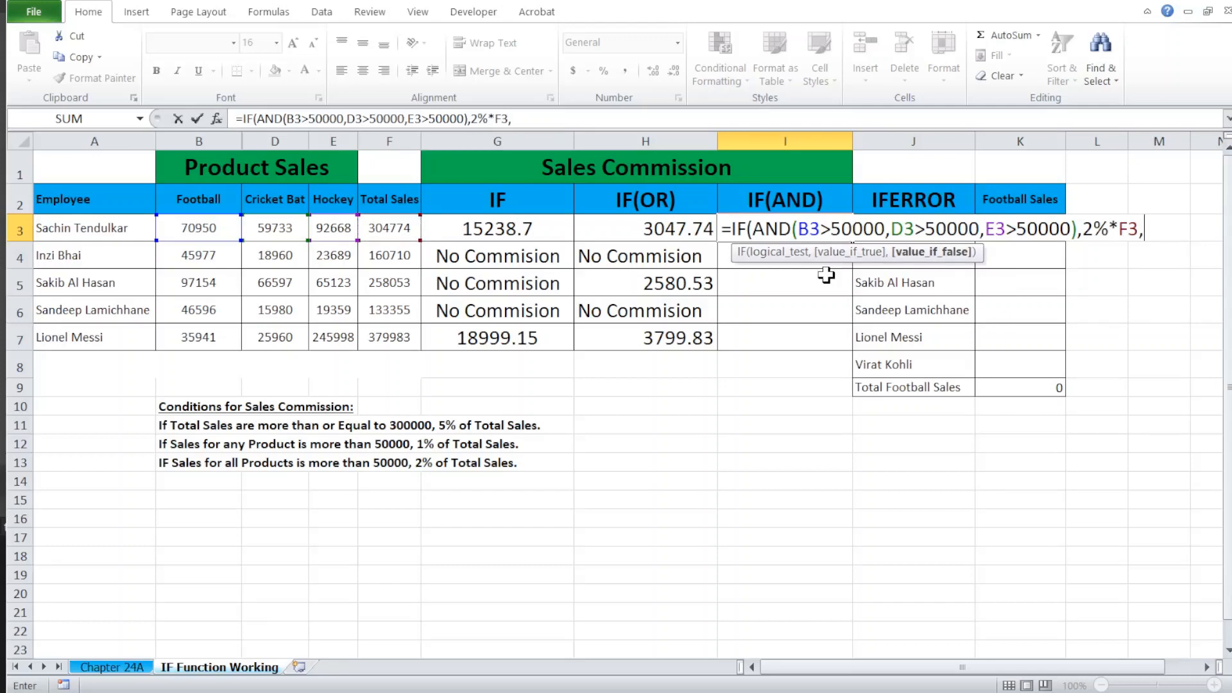
pyautogui.write('"No Co')
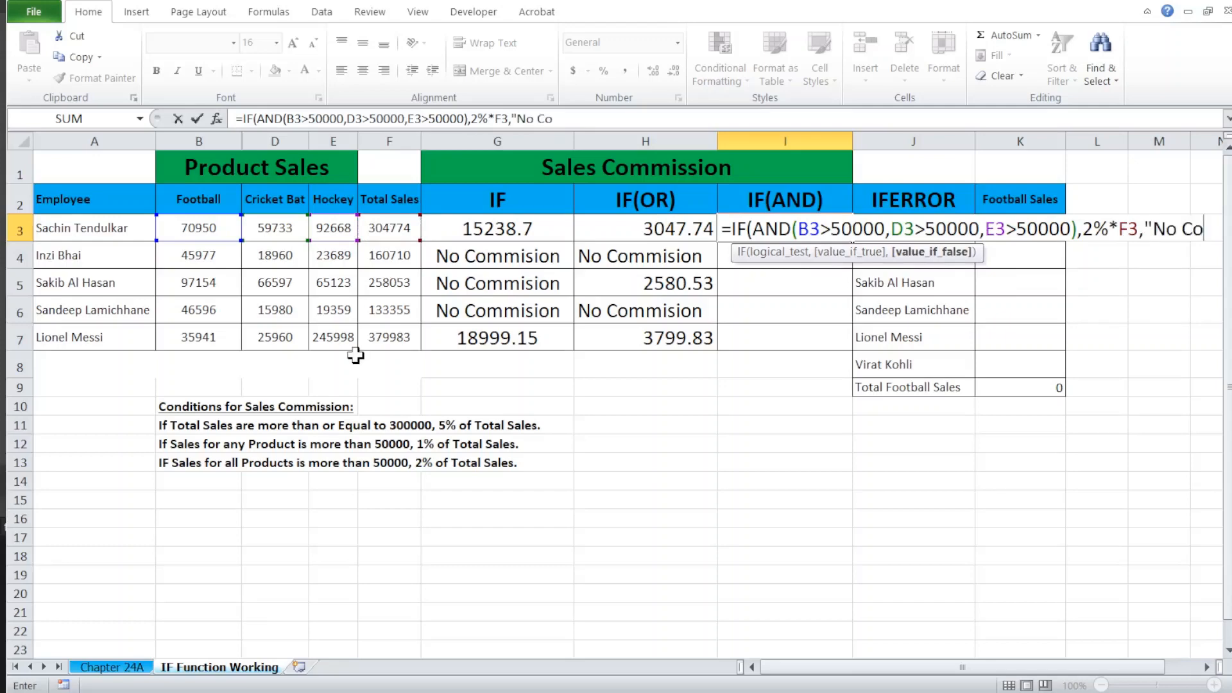
pyautogui.write('mmi')
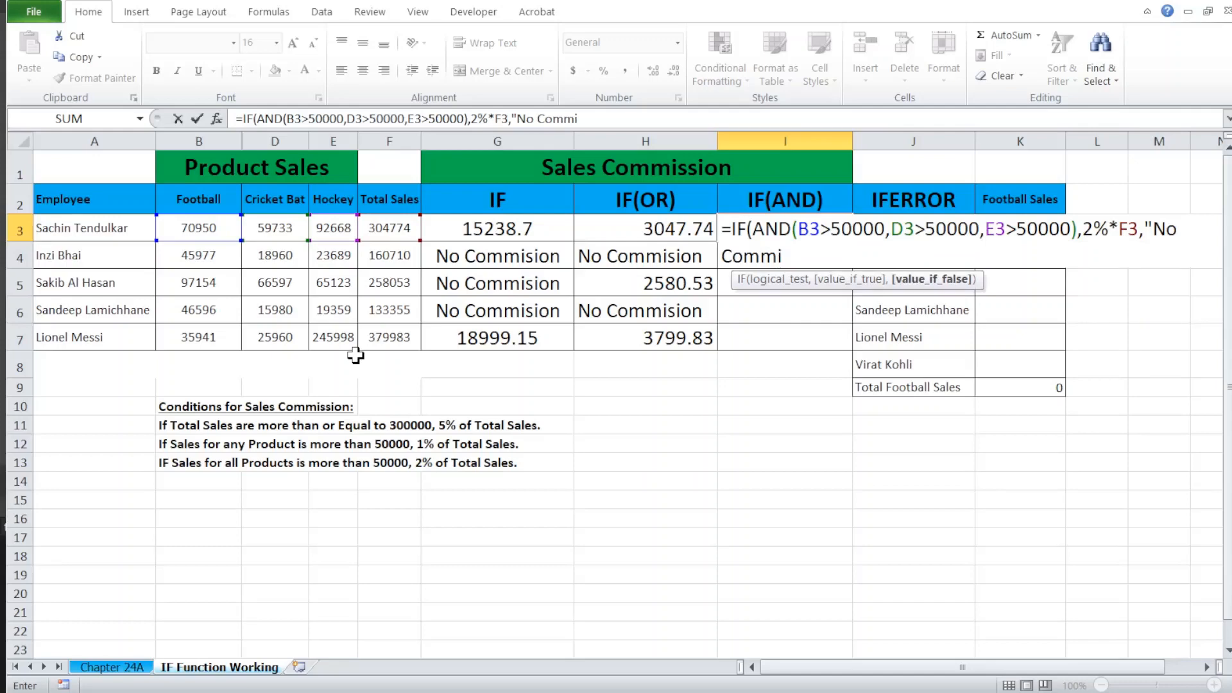
pyautogui.write('ssion")')
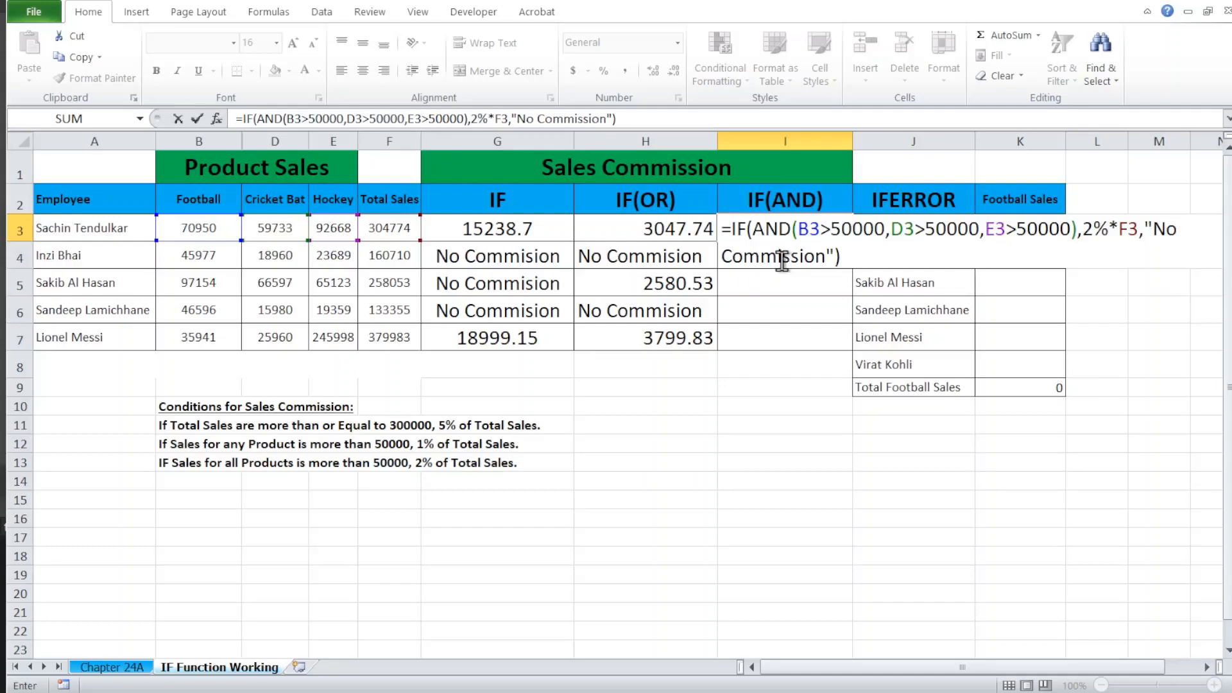
pyautogui.press('Return')
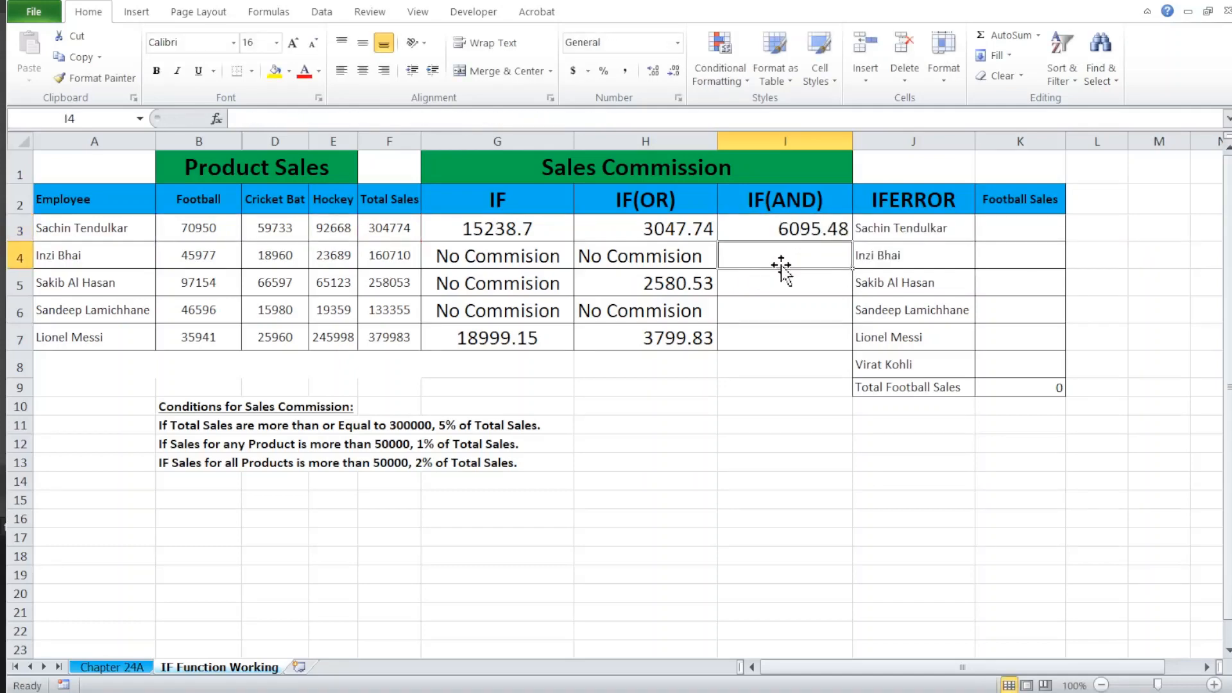
# Step: Fill I3's IF(AND) formula down through I7 for the remaining employees
pyautogui.press('Up')
pyautogui.hotkey('shift', 'Down')
pyautogui.hotkey('shift', 'Down')
pyautogui.hotkey('shift', 'Down')
pyautogui.hotkey('shift', 'Down')
pyautogui.hotkey('ctrl', 'd')
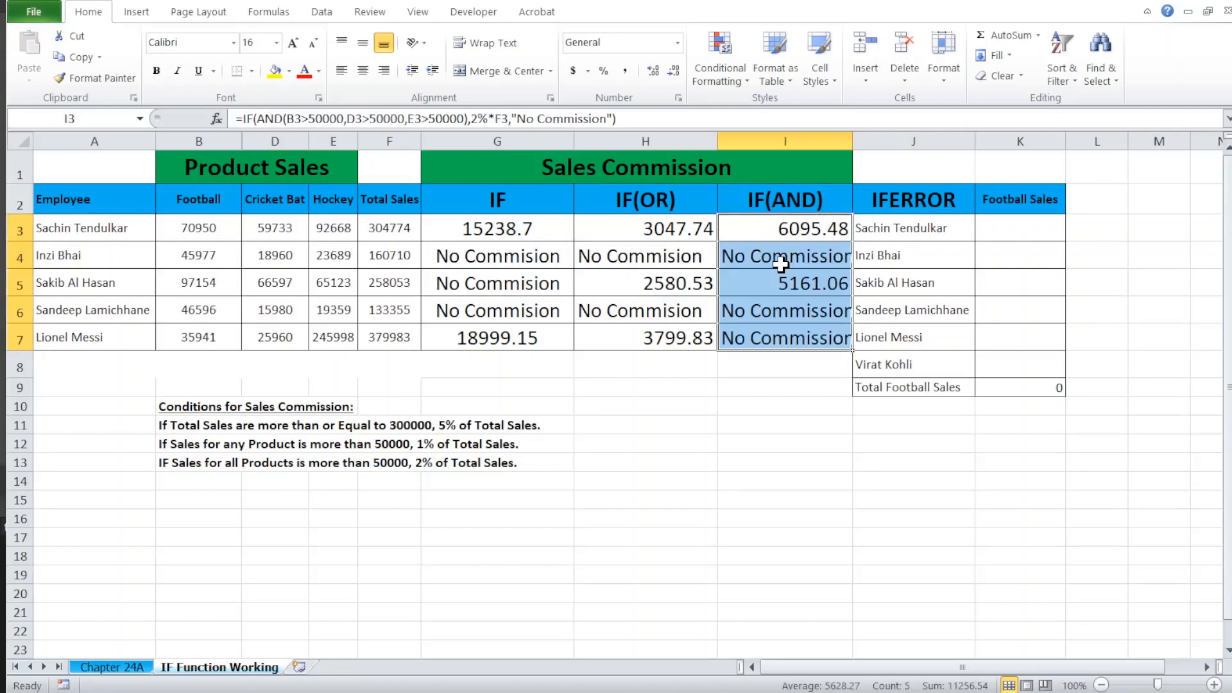
# Step: Review the IF(AND) commission formulas and results in I3:I7
pyautogui.click(783, 275)
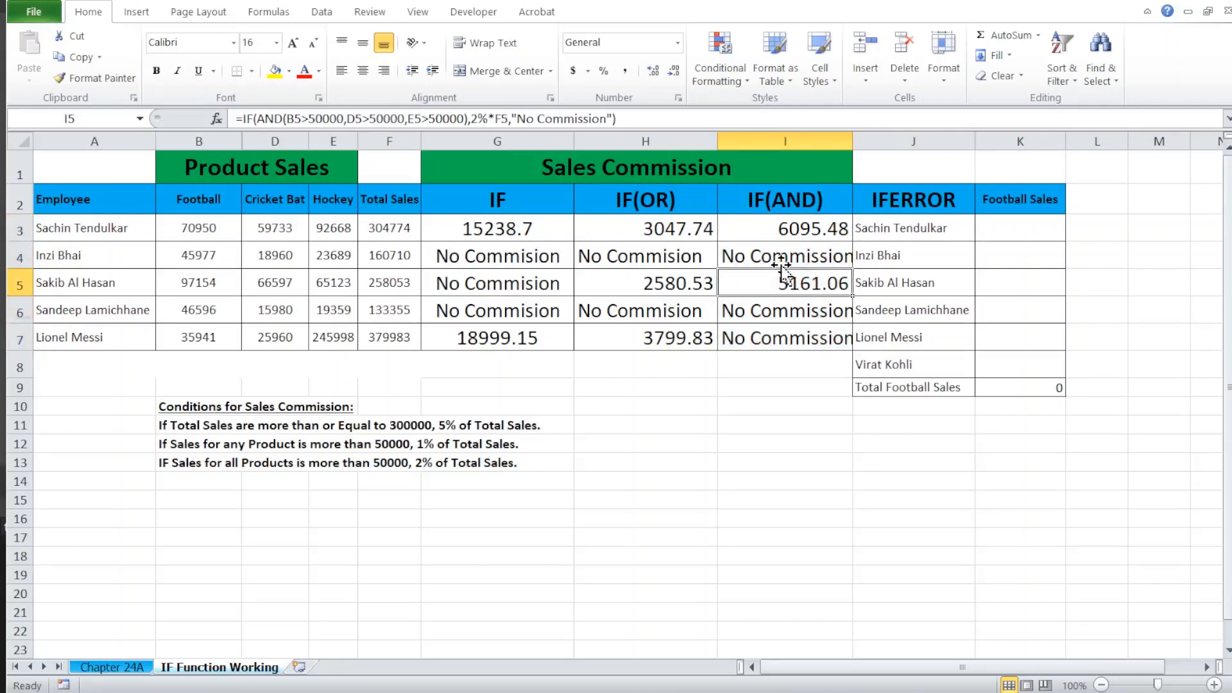
pyautogui.press('Up')
pyautogui.press('Up')
pyautogui.press('Down')
pyautogui.press('Down')
pyautogui.press('Down')
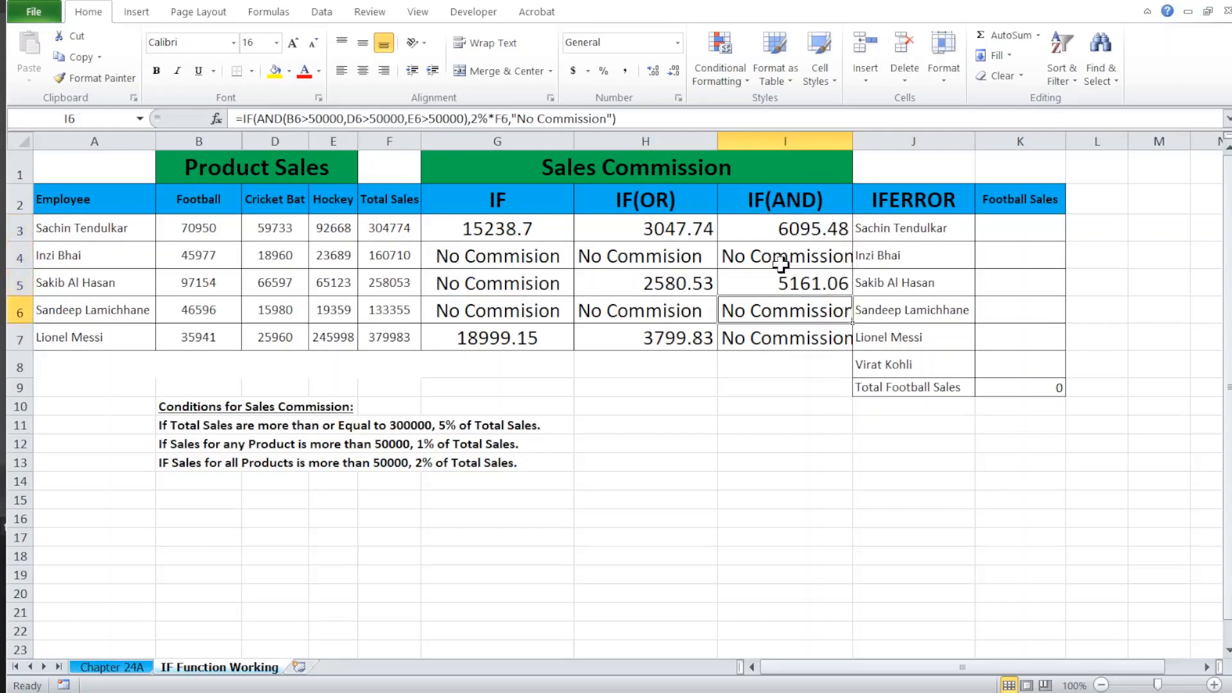
pyautogui.press('Down')
# Step: Check the Football, Cricket Bat and Hockey sales in rows 3 to 7 against the condition of more than 50000 for all products
pyautogui.press('Left')
pyautogui.press('Left')
pyautogui.press('Left')
pyautogui.press('Left')
pyautogui.press('Left')
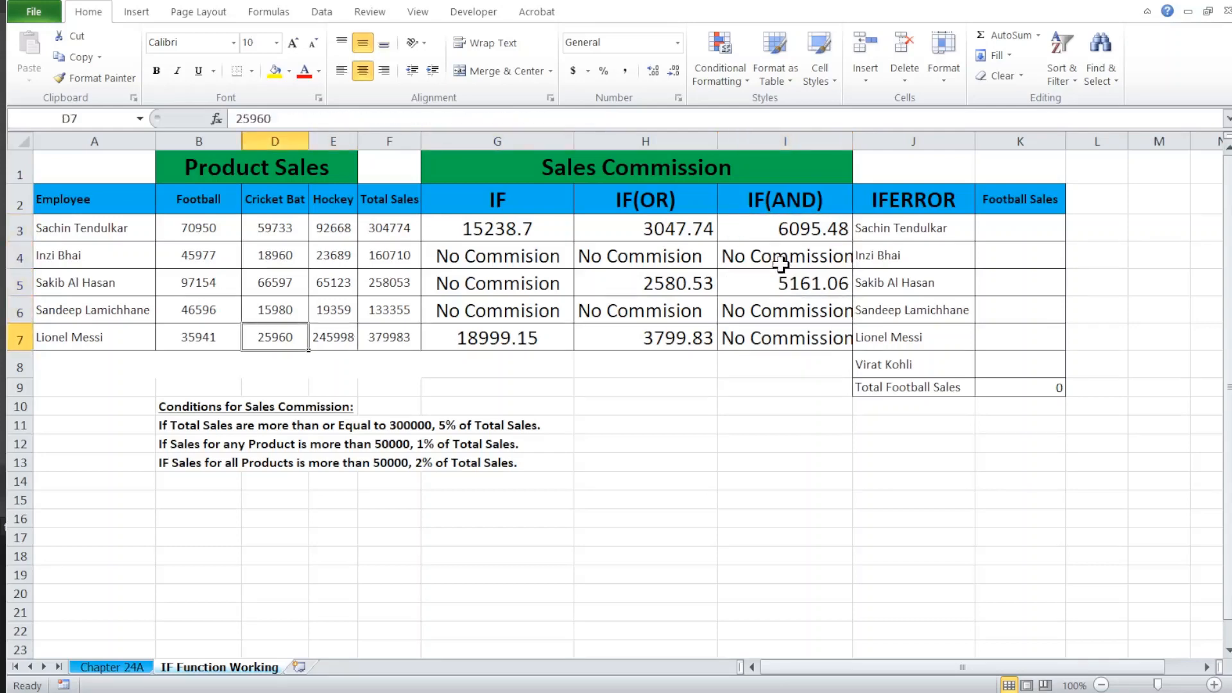
pyautogui.press('Right')
pyautogui.press('Up')
pyautogui.press('Left')
pyautogui.press('Left')
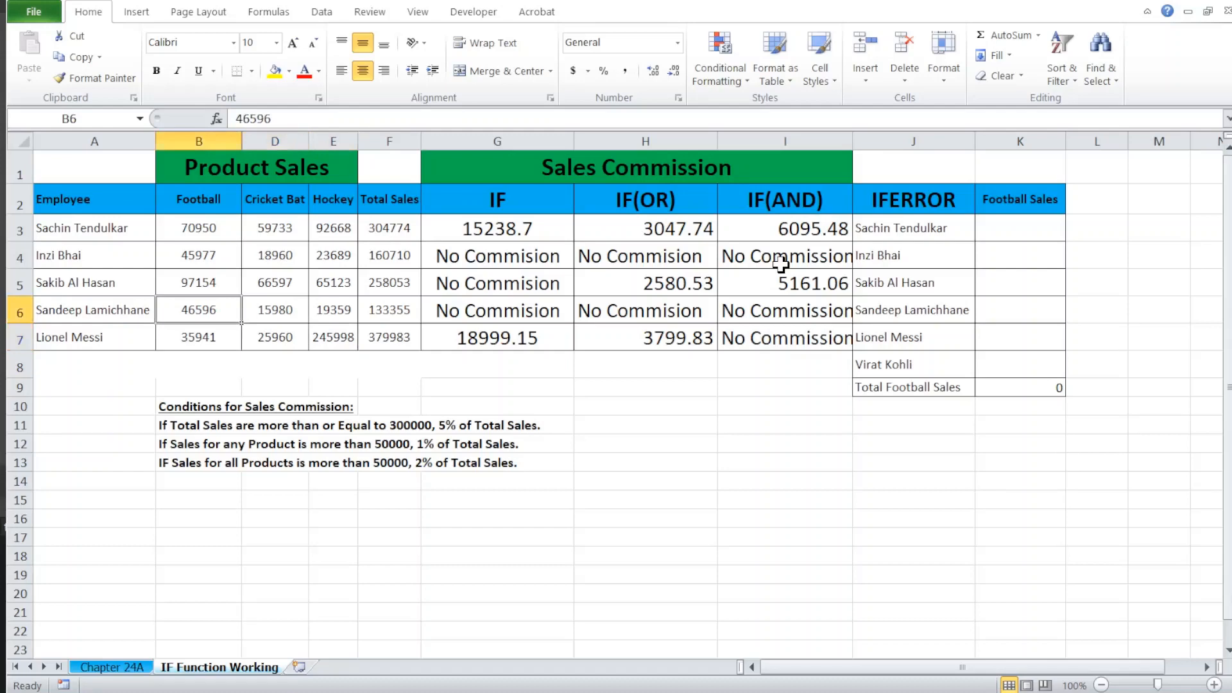
pyautogui.press('Right')
pyautogui.press('Up')
pyautogui.press('Left')
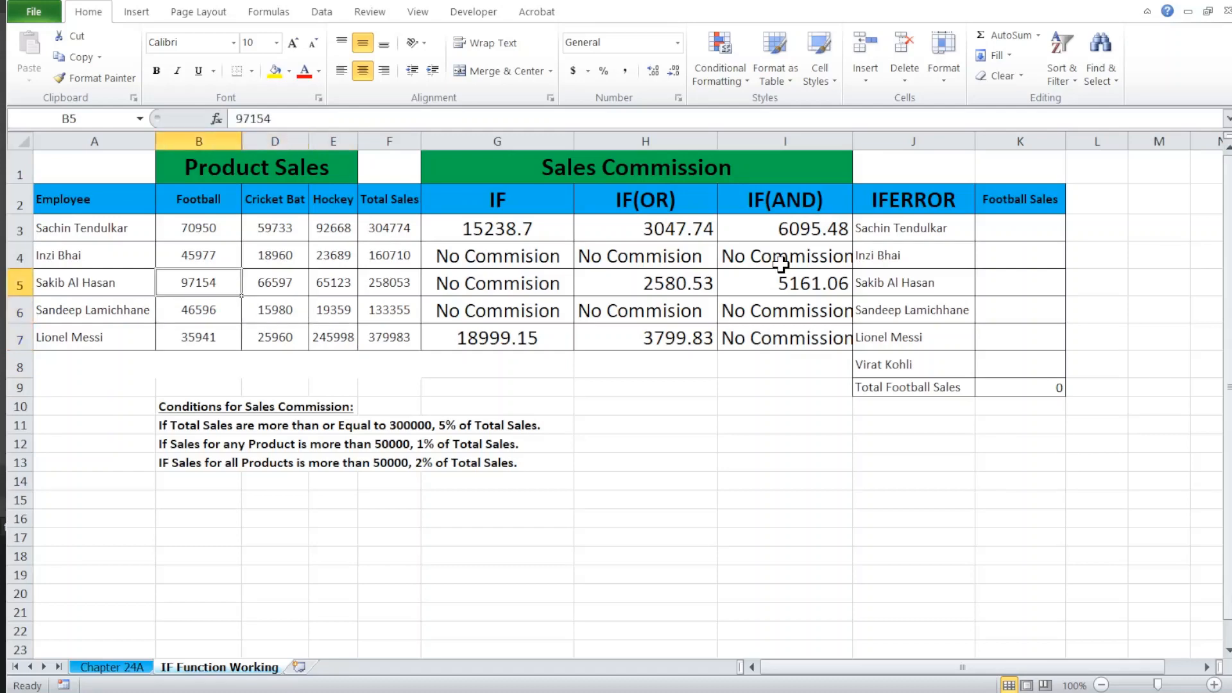
pyautogui.press('Right')
pyautogui.press('Right')
pyautogui.press('Left')
pyautogui.press('Left')
pyautogui.press('Right')
pyautogui.press('Right')
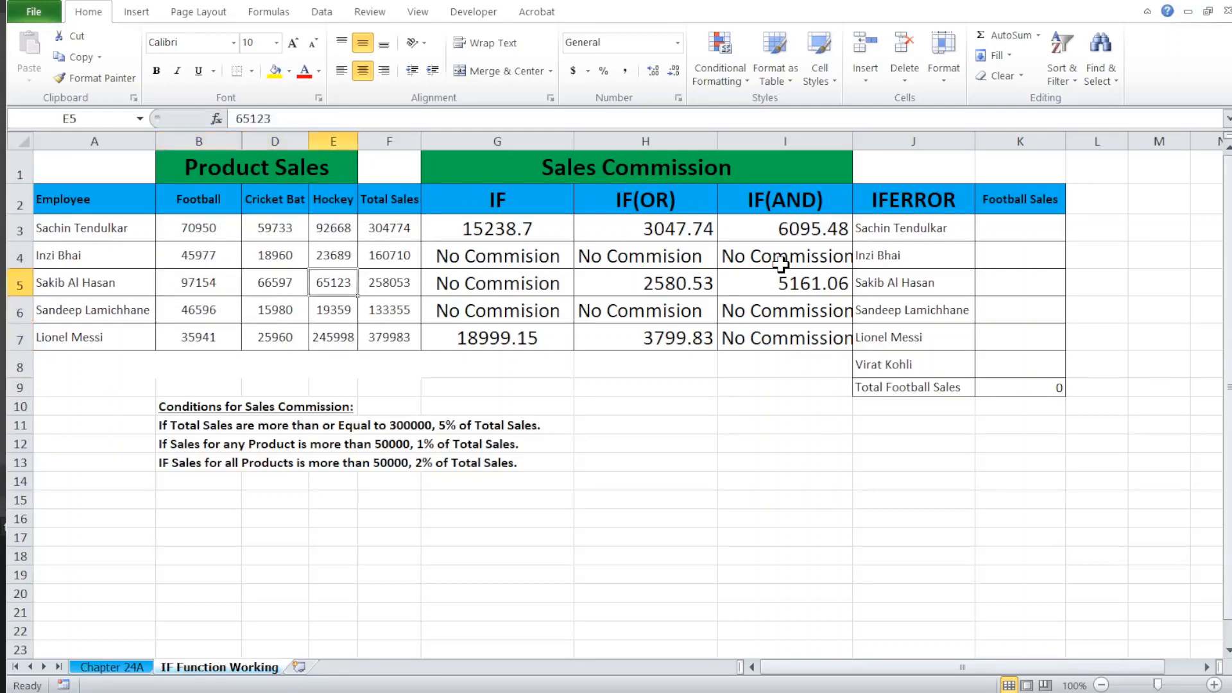
pyautogui.press('Up')
pyautogui.press('Up')
pyautogui.press('Up')
pyautogui.press('Left')
# Step: Examine the IF, IF(OR) and IF(AND) commission results in row 3
pyautogui.press('Left')
pyautogui.press('Down')
pyautogui.press('Right')
pyautogui.press('Right')
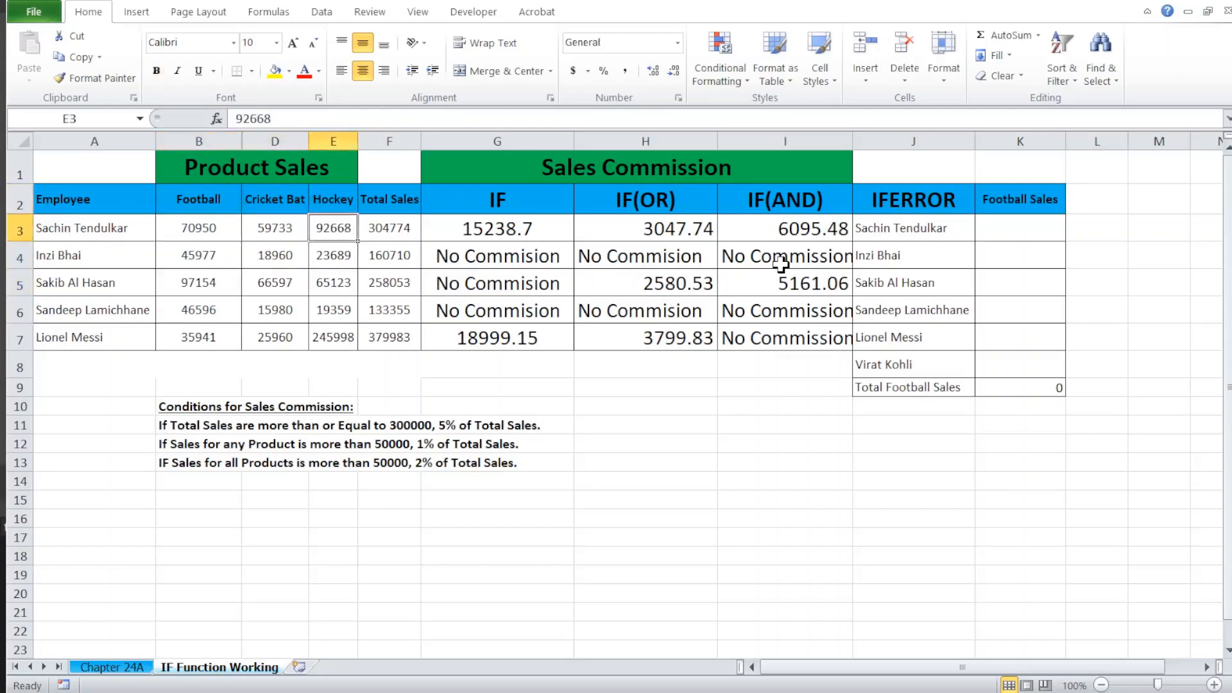
pyautogui.press('Left')
pyautogui.press('Right')
pyautogui.press('Right')
pyautogui.press('Right')
pyautogui.press('Right')
pyautogui.press('Right')
pyautogui.press('Right')
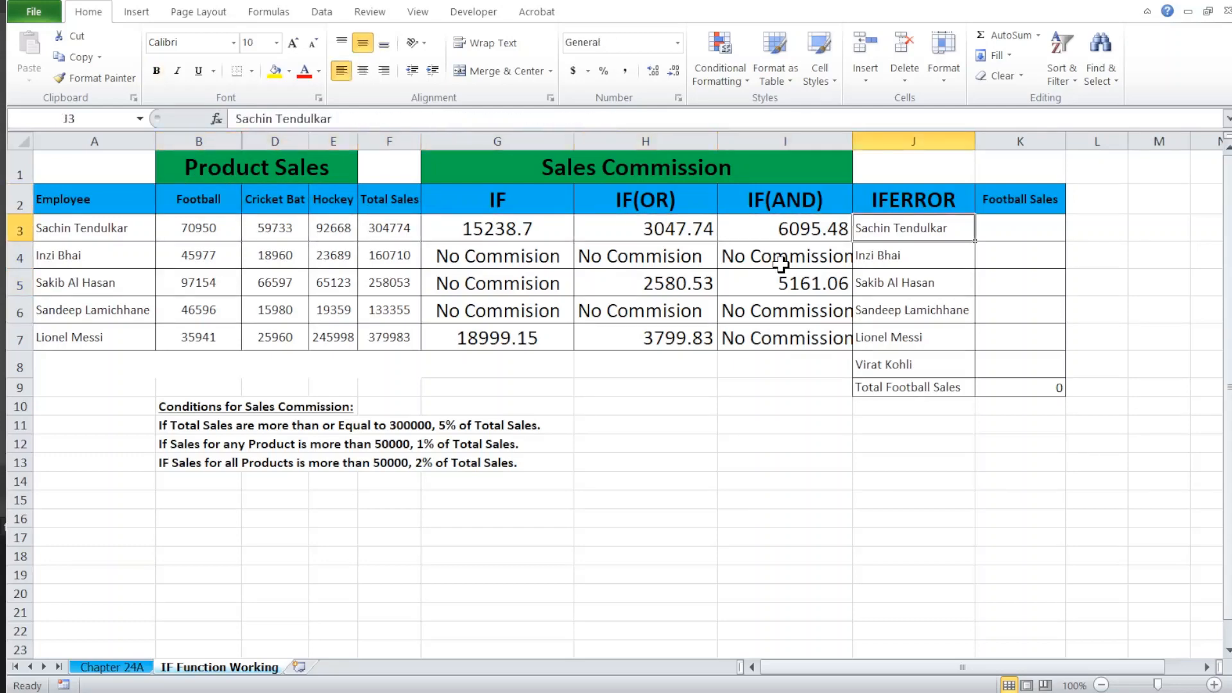
pyautogui.press('Left')
pyautogui.press('Left')
pyautogui.press('Left')
pyautogui.press('Right')
pyautogui.press('Right')
pyautogui.press('Right')
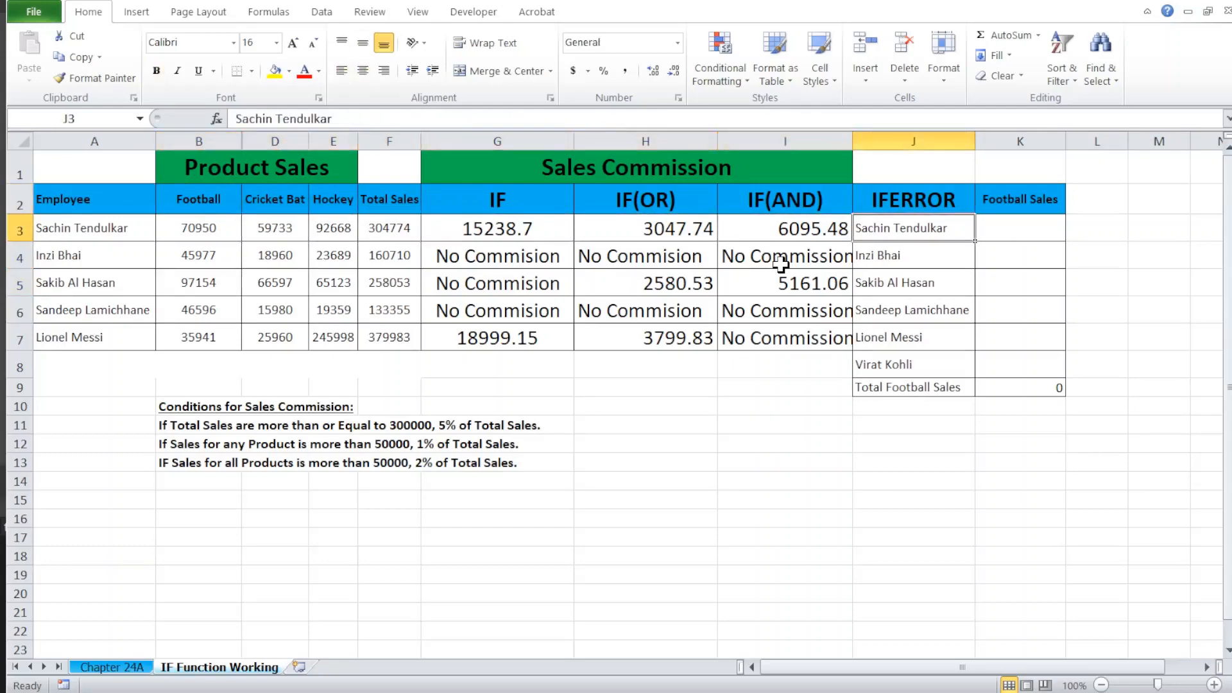
# Step: Examine the employee list in the IFERROR column and the adjacent Football Sales heading
pyautogui.press('Up')
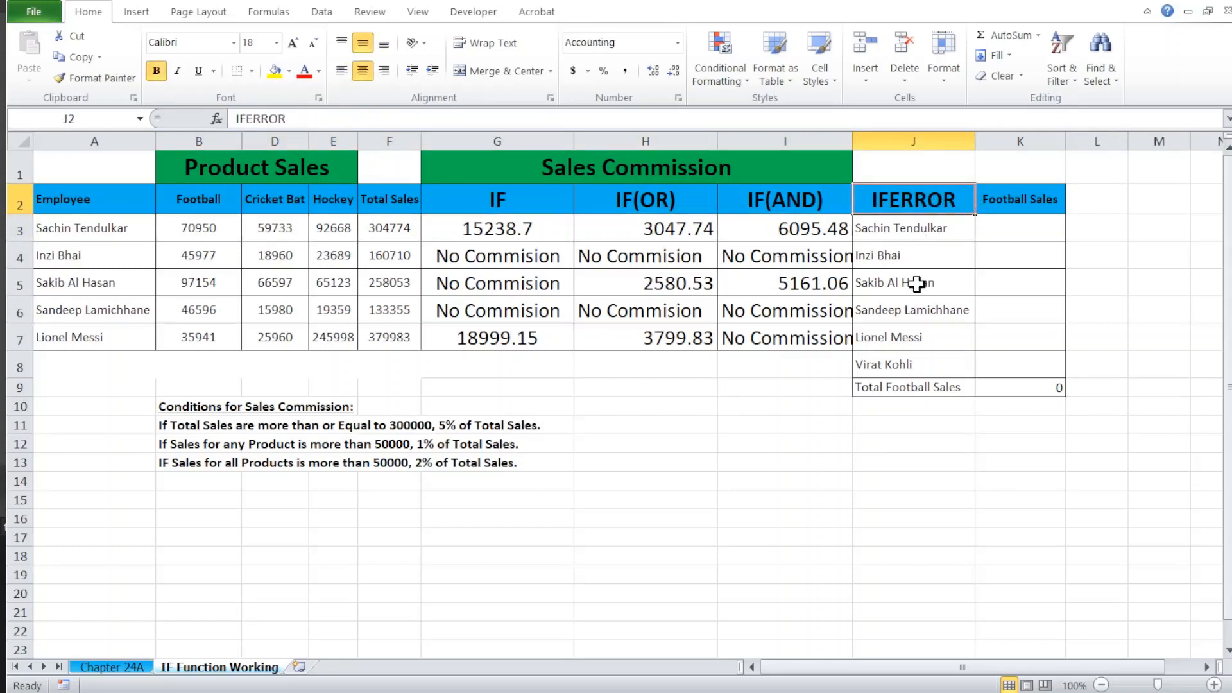
pyautogui.press('Down')
pyautogui.press('Down')
pyautogui.press('Down')
pyautogui.press('Down')
pyautogui.press('Down')
pyautogui.press('Down')
pyautogui.press('Down')
pyautogui.press('Up')
pyautogui.press('Up')
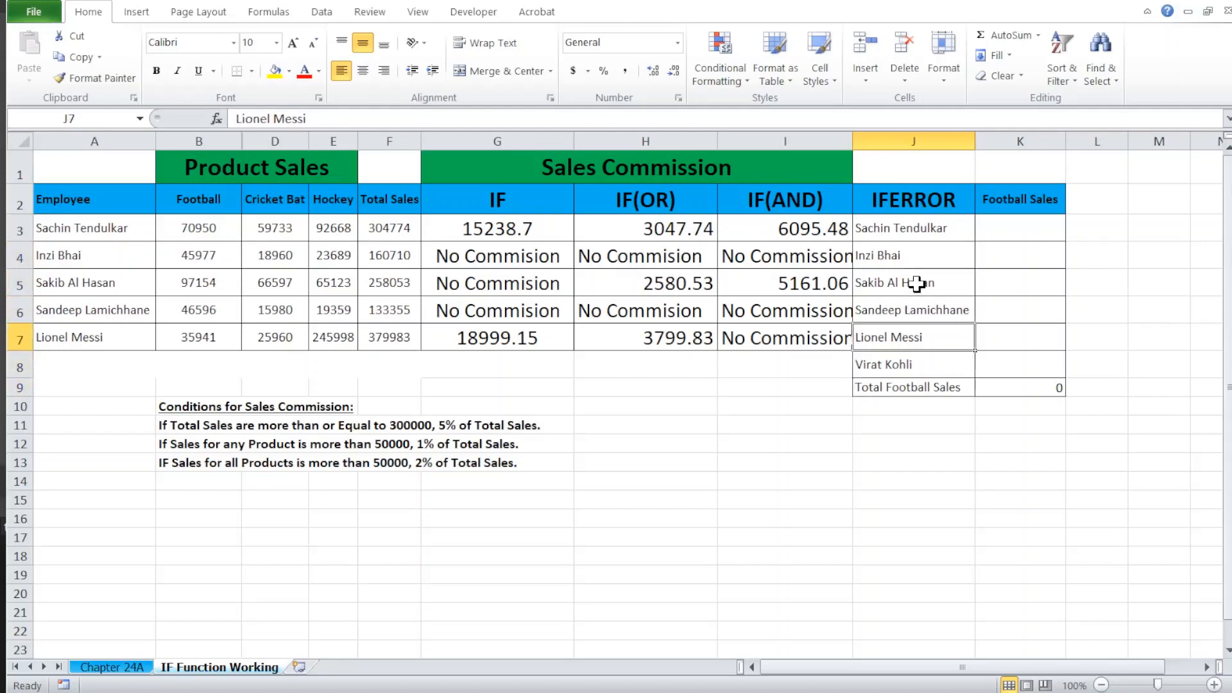
pyautogui.press('Up')
pyautogui.press('Up')
pyautogui.press('Up')
pyautogui.press('Up')
pyautogui.press('Up')
pyautogui.press('Right')
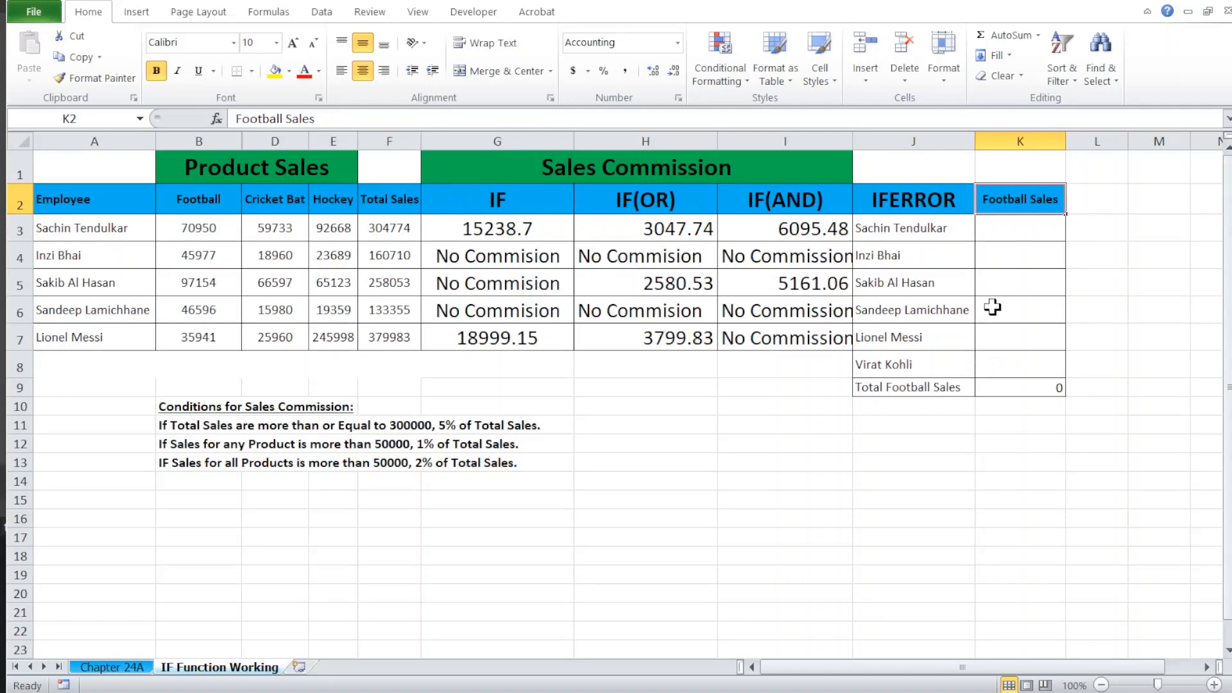
# Step: Start a VLOOKUP formula in K3 under Football Sales, with J3 as the lookup value
pyautogui.click(1003, 229)
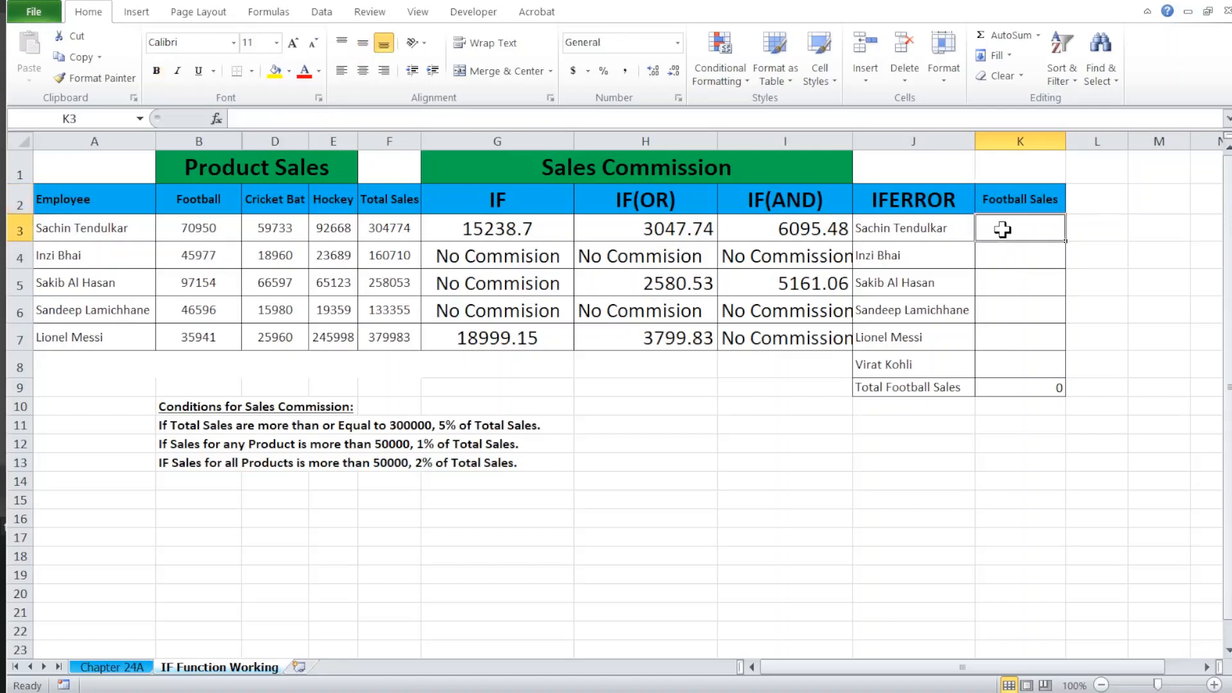
pyautogui.write('=vlo')
pyautogui.press('Tab')
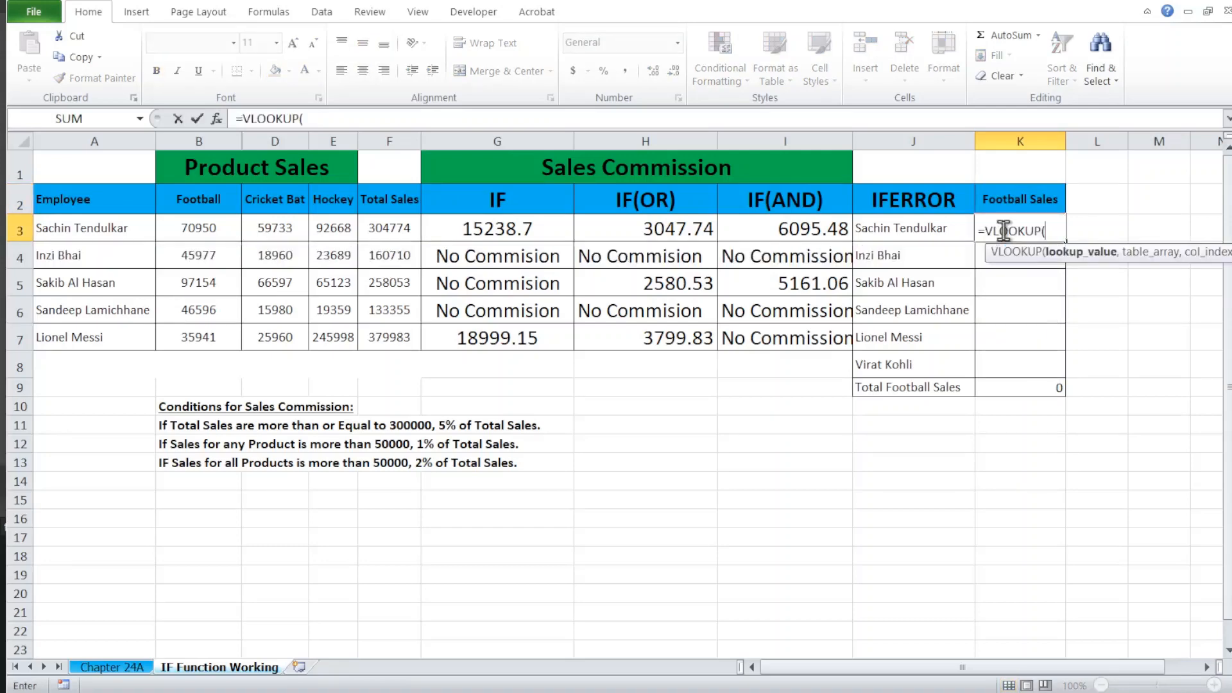
pyautogui.press('Left')
pyautogui.write(',')
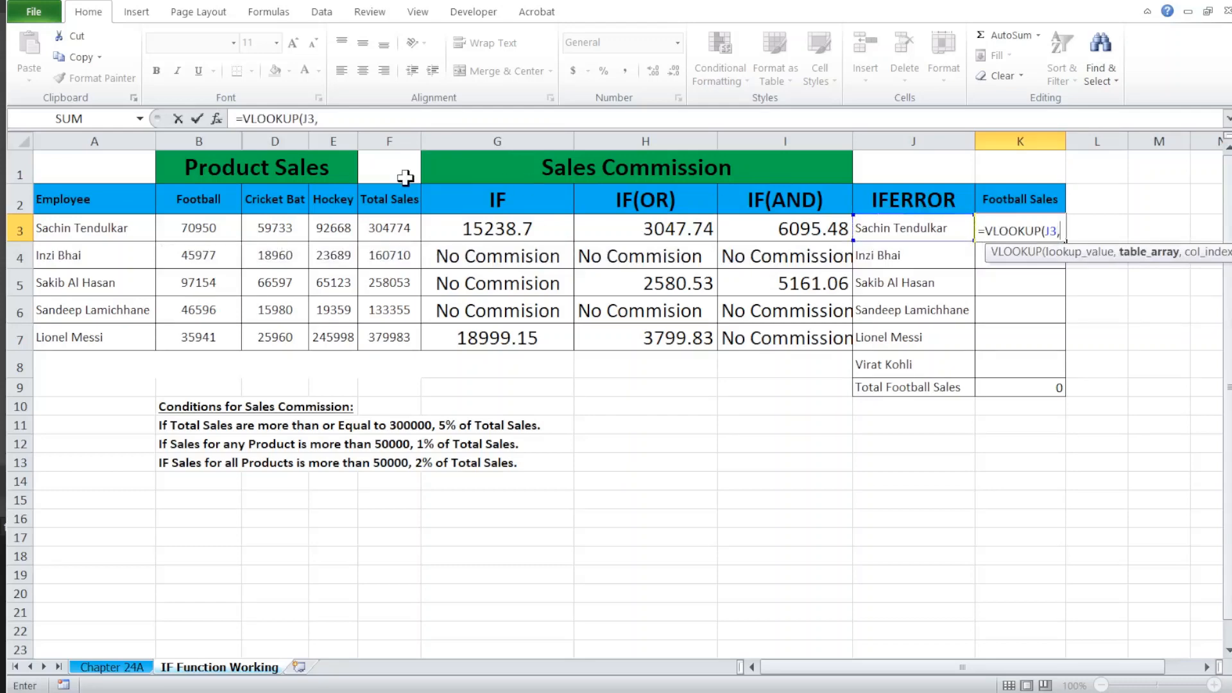
# Step: Complete K3's VLOOKUP with A2:B7 as the table array, column index 2 and 0 for an exact match
pyautogui.moveTo(66, 201); pyautogui.dragTo(67, 207)
pyautogui.hotkey('shift', 'Down')
pyautogui.hotkey('shift', 'Down')
pyautogui.hotkey('shift', 'Down')
pyautogui.hotkey('shift', 'Down')
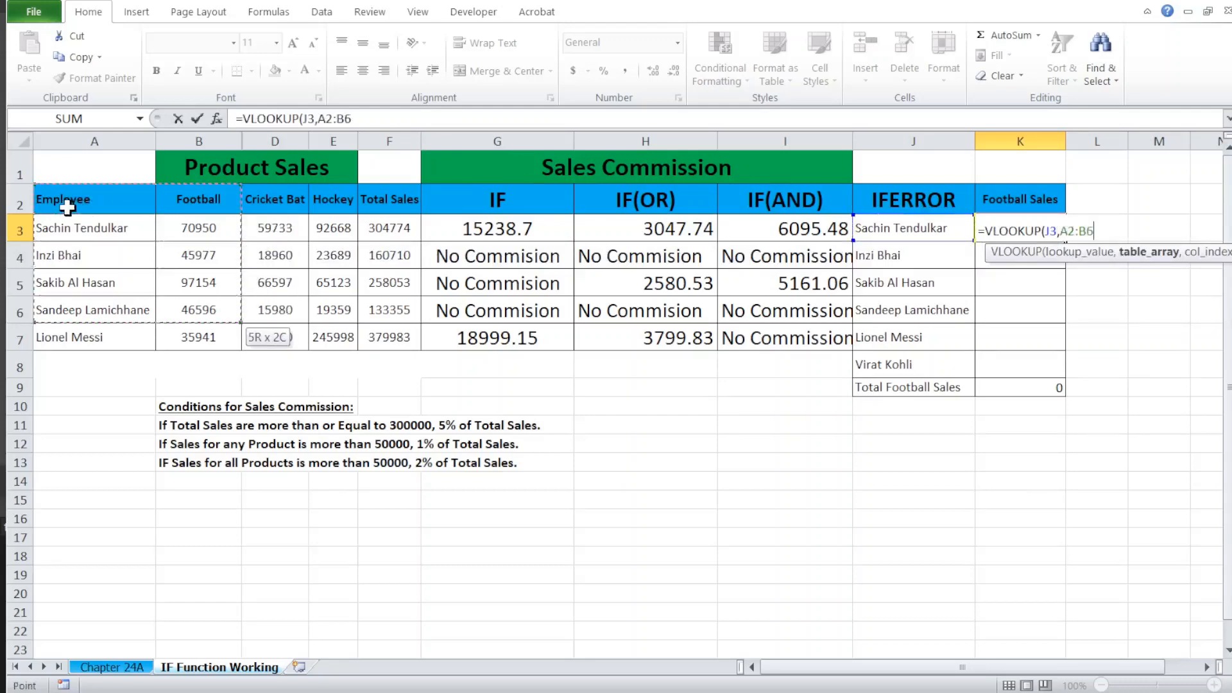
pyautogui.write('2,')
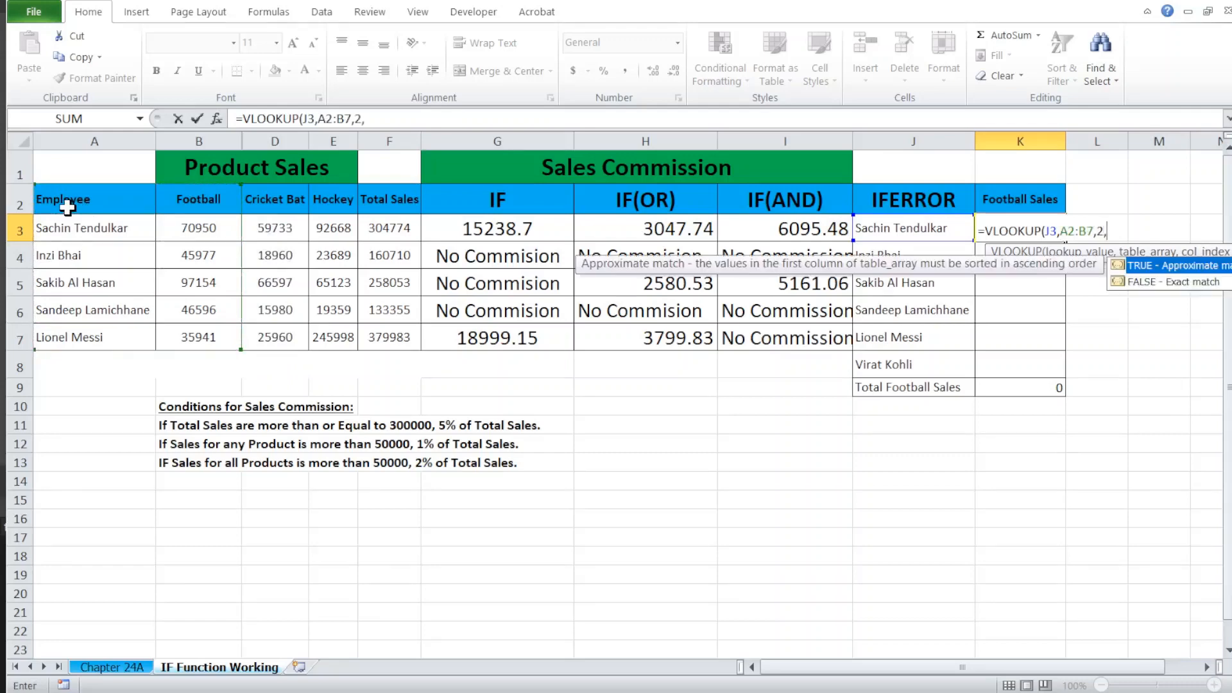
pyautogui.write('0)')
pyautogui.press('Return')
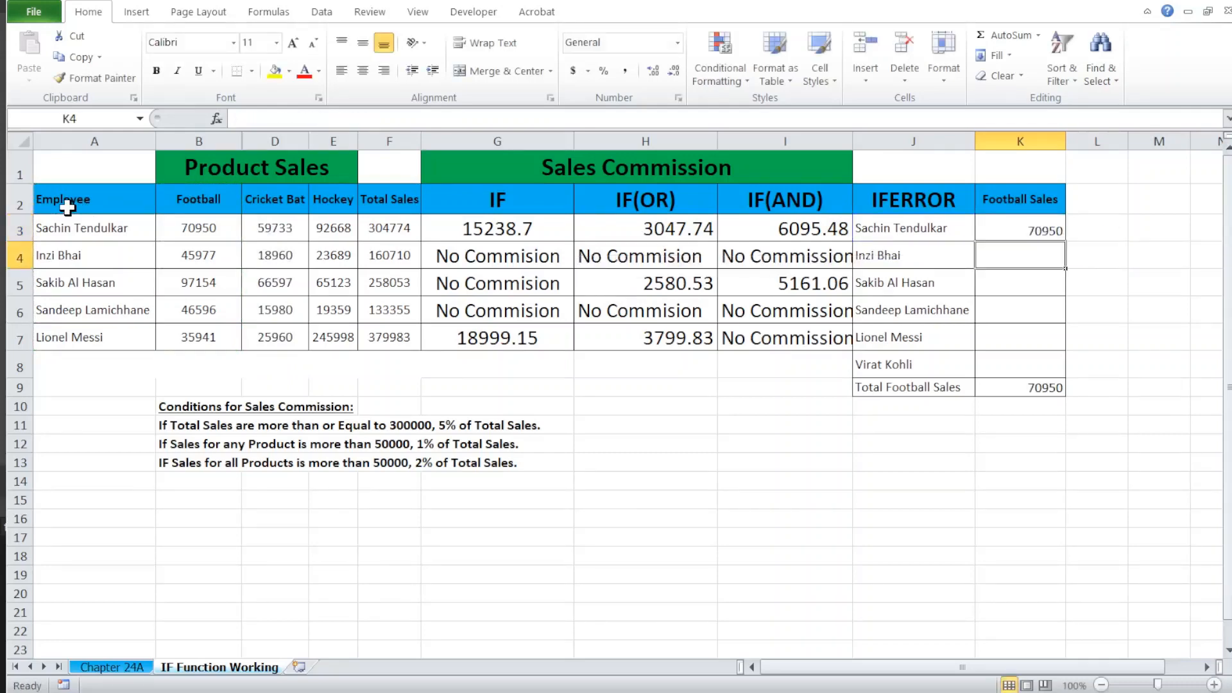
# Step: Fill K3's VLOOKUP formula down through K8 and inspect the results in K8 and the total in K9
pyautogui.press('Up')
pyautogui.hotkey('shift', 'Down')
pyautogui.hotkey('shift', 'Down')
pyautogui.hotkey('shift', 'Down')
pyautogui.hotkey('shift', 'Down')
pyautogui.hotkey('shift', 'Down')
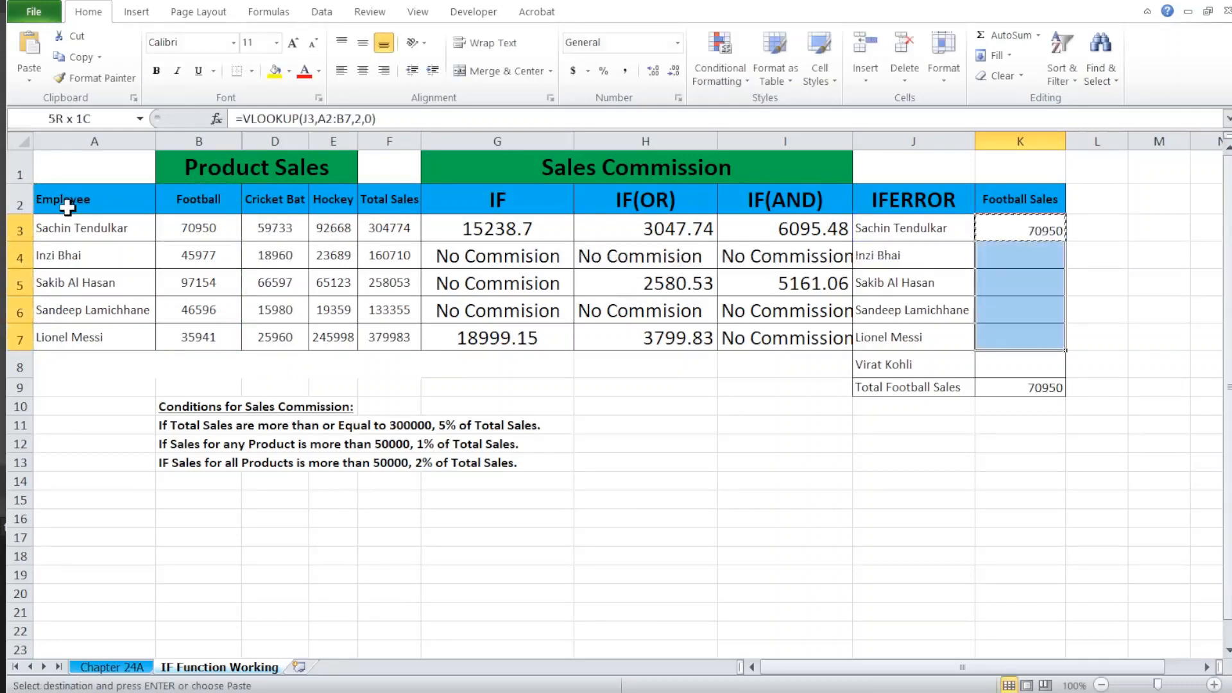
pyautogui.hotkey('ctrl', 'd')
pyautogui.press('Down')
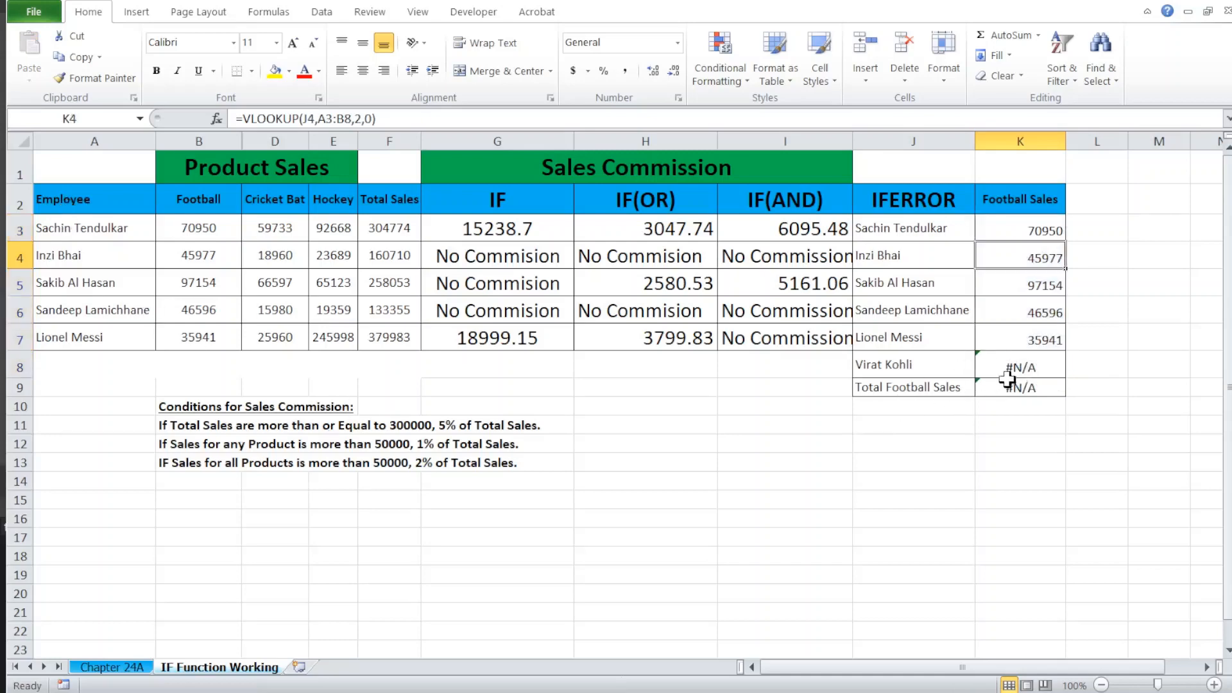
pyautogui.click(1019, 360)
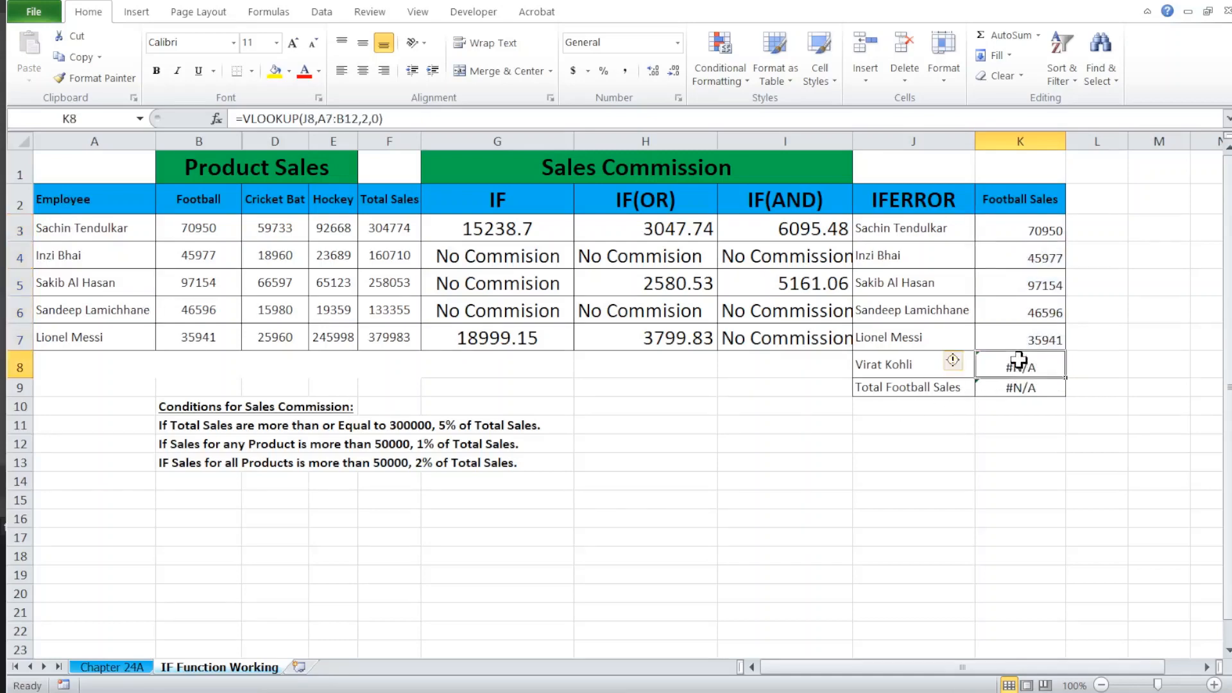
pyautogui.click(1005, 389)
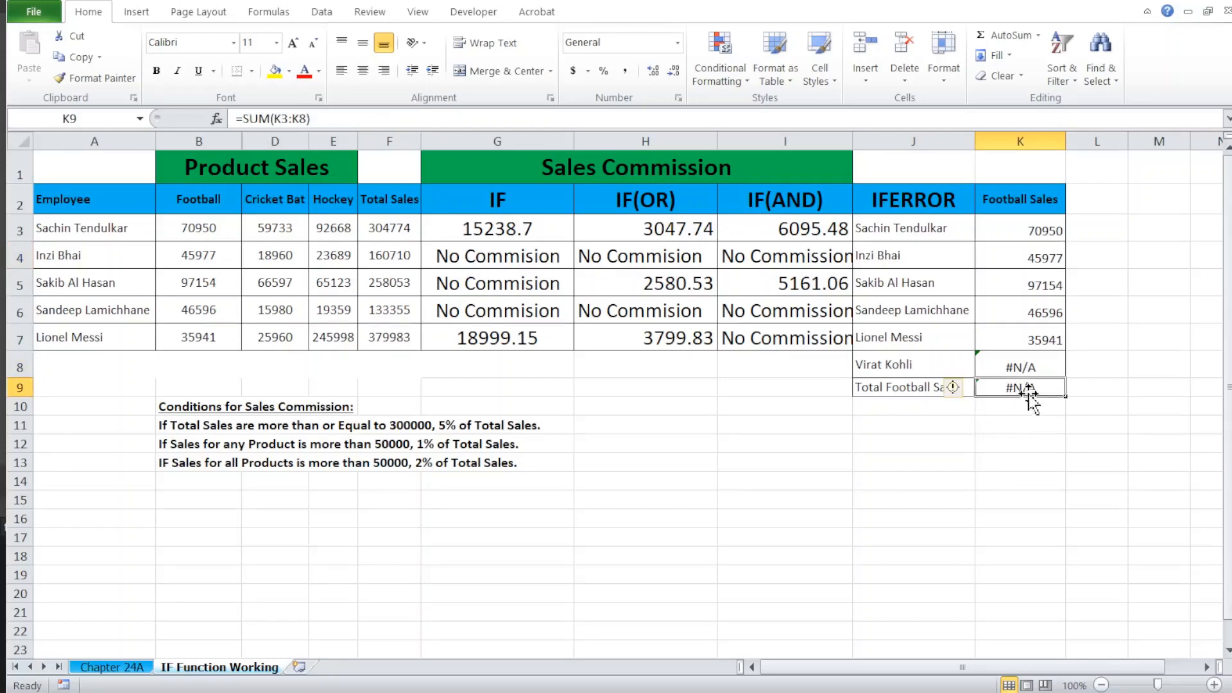
# Step: Wrap K3's VLOOKUP formula in IFERROR with 0 as the value if error
pyautogui.click(1004, 229)
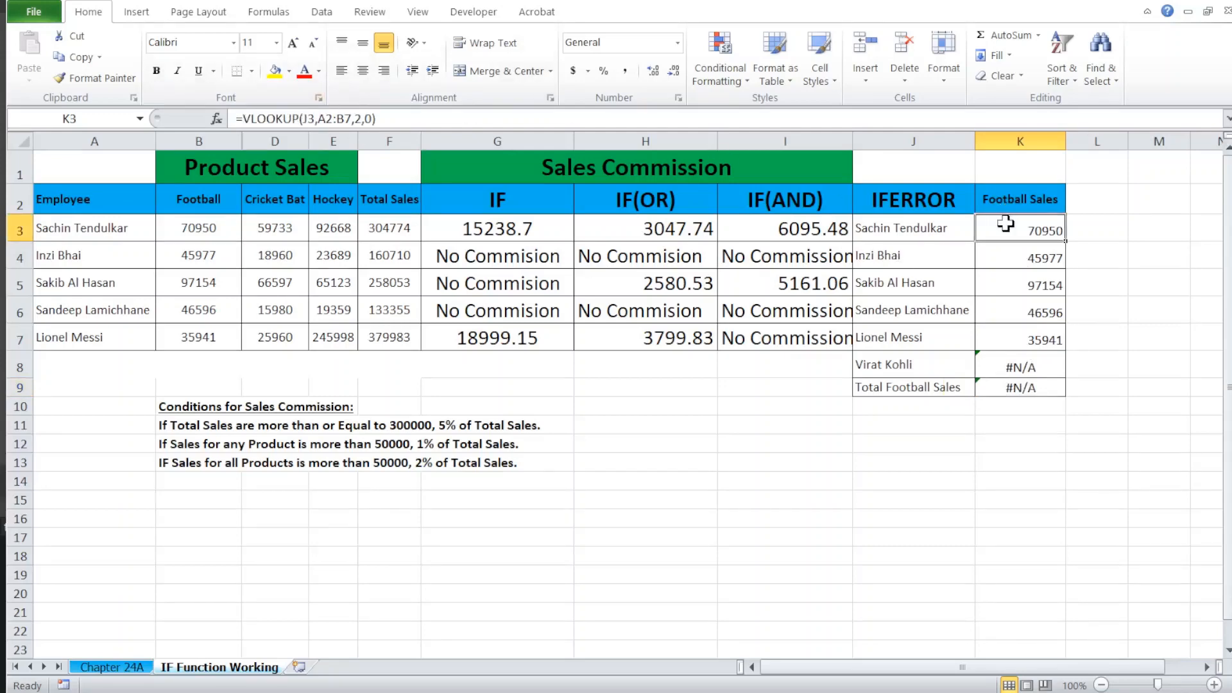
pyautogui.press('F2')
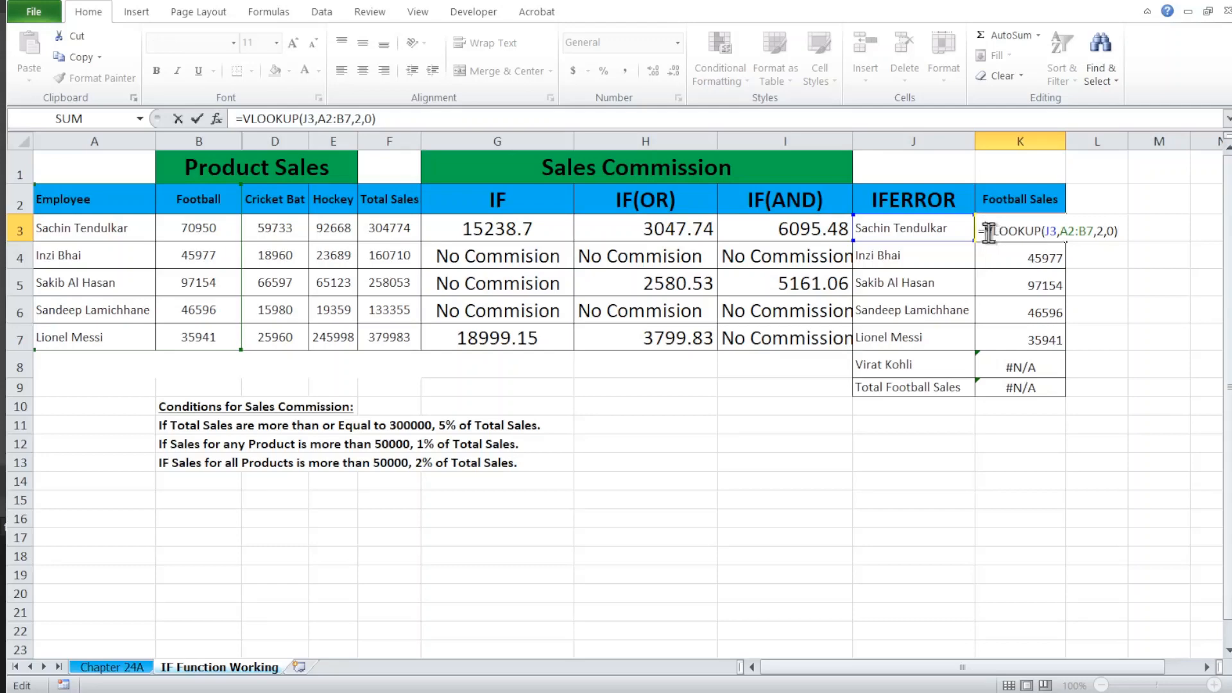
pyautogui.click(988, 238)
pyautogui.write('IFERROR(')
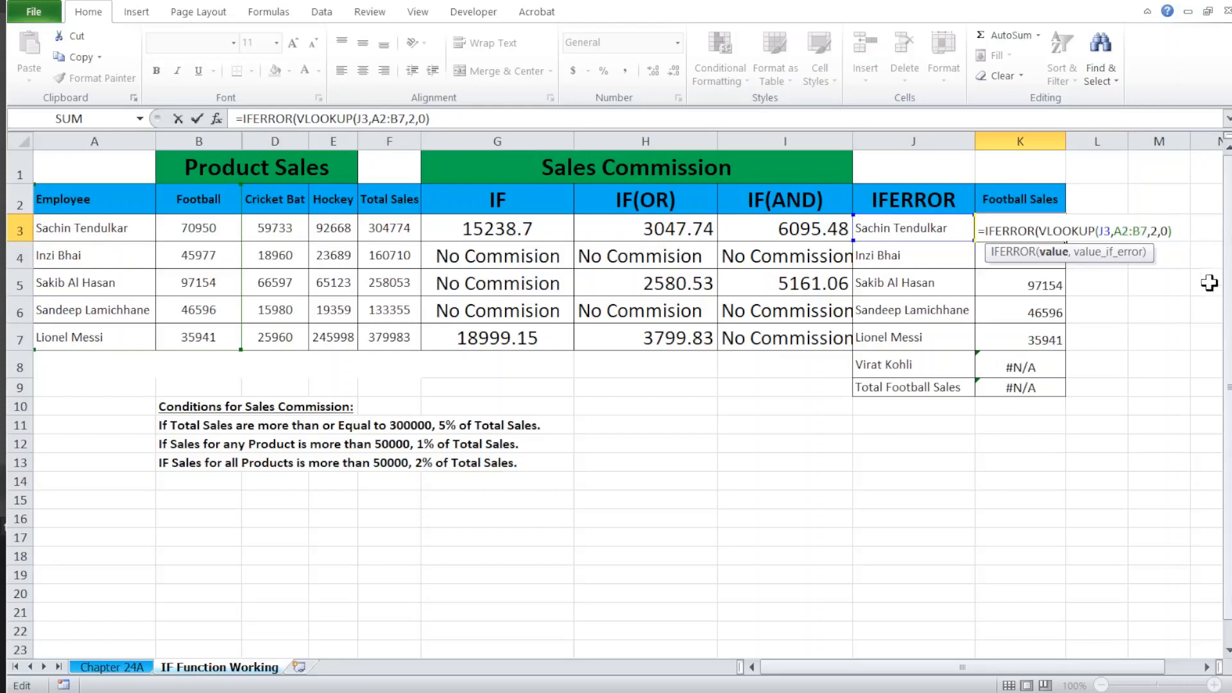
pyautogui.write(',0')
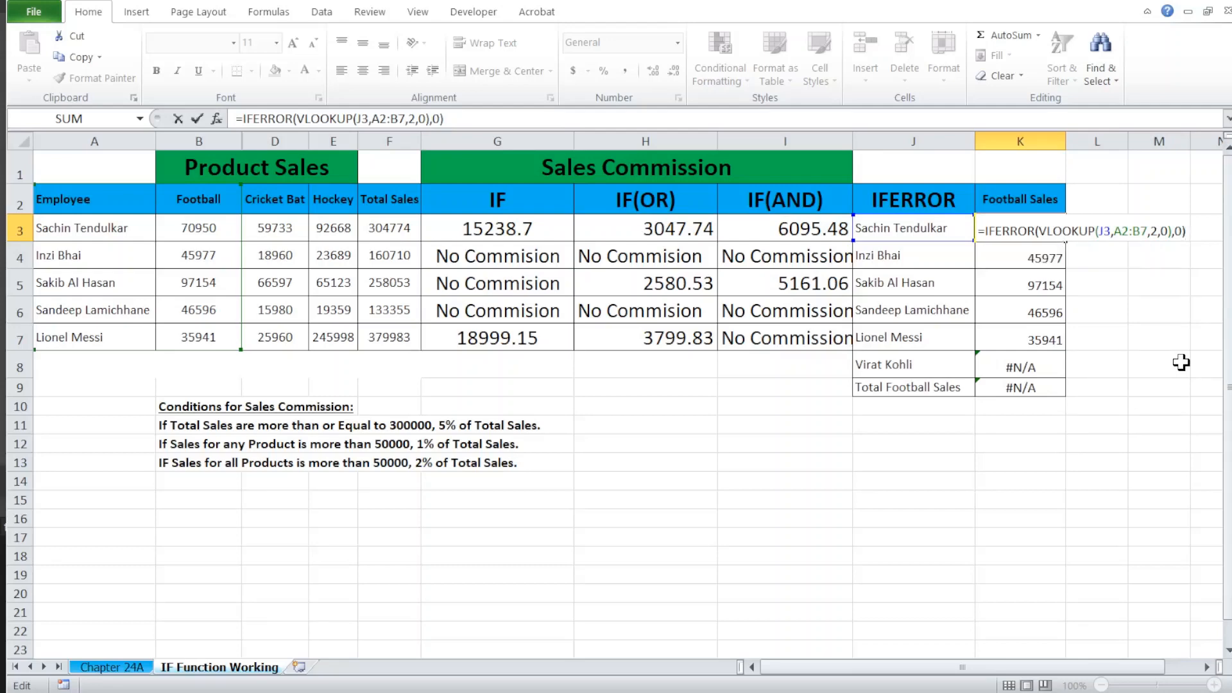
pyautogui.hotkey('ctrl', 'Return')
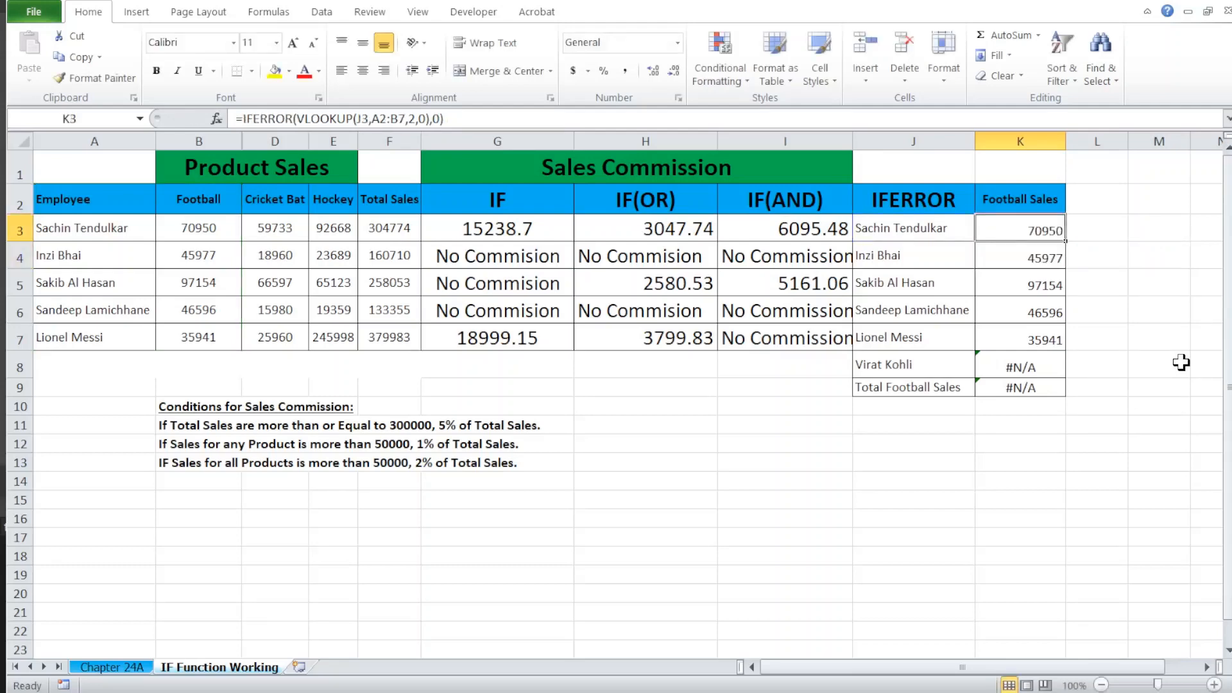
# Step: Fill K3's IFERROR formula down through K8 and check the copied formula in K8
pyautogui.hotkey('shift', 'Down')
pyautogui.hotkey('shift', 'Down')
pyautogui.hotkey('shift', 'Down')
pyautogui.hotkey('shift', 'Down')
pyautogui.hotkey('shift', 'Down')
pyautogui.hotkey('ctrl', 'd')
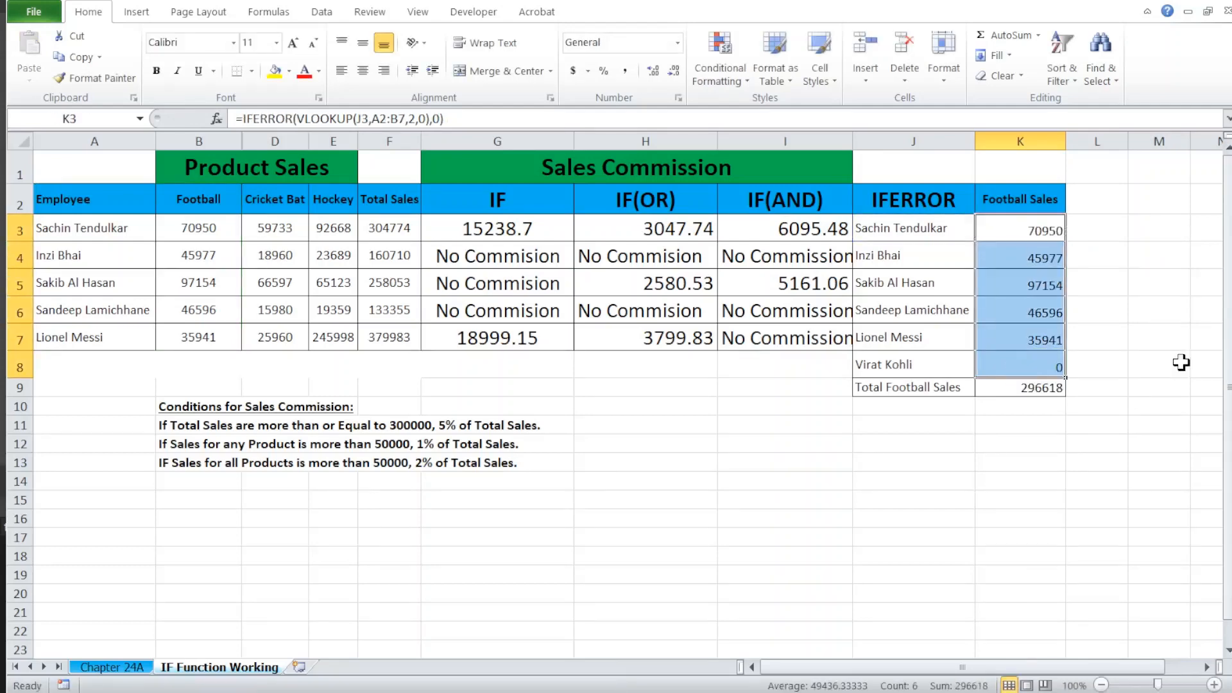
pyautogui.press('Down')
pyautogui.press('Down')
pyautogui.press('Down')
pyautogui.press('Down')
pyautogui.press('Down')
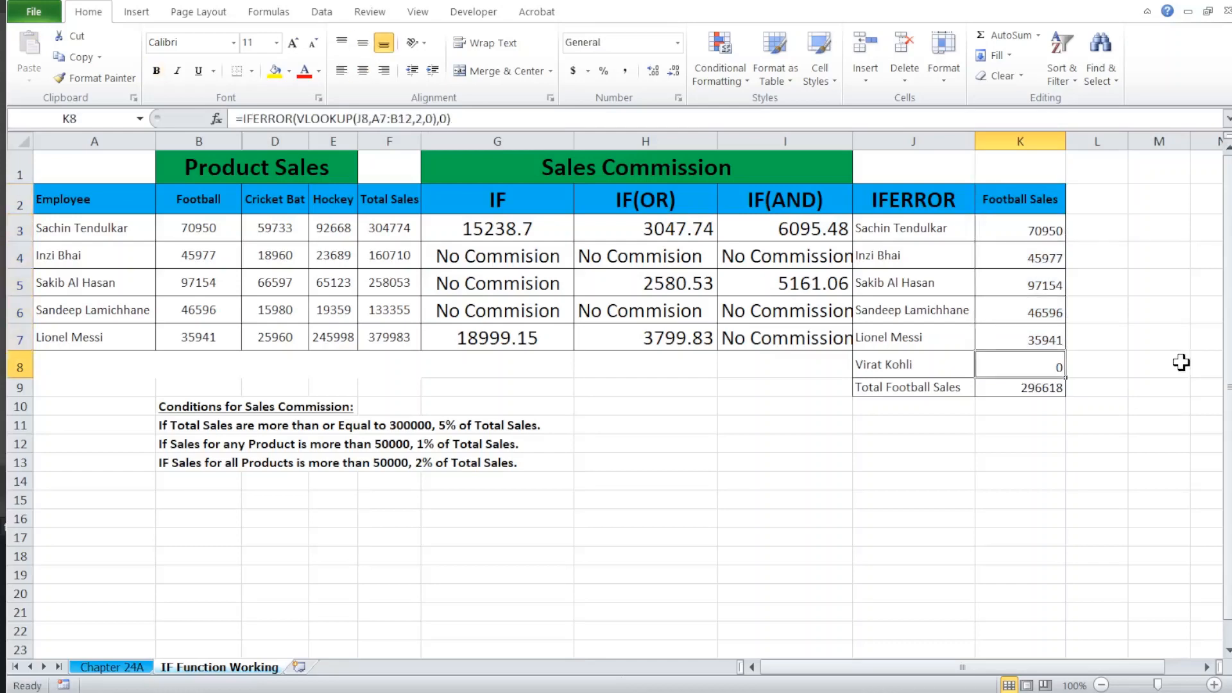